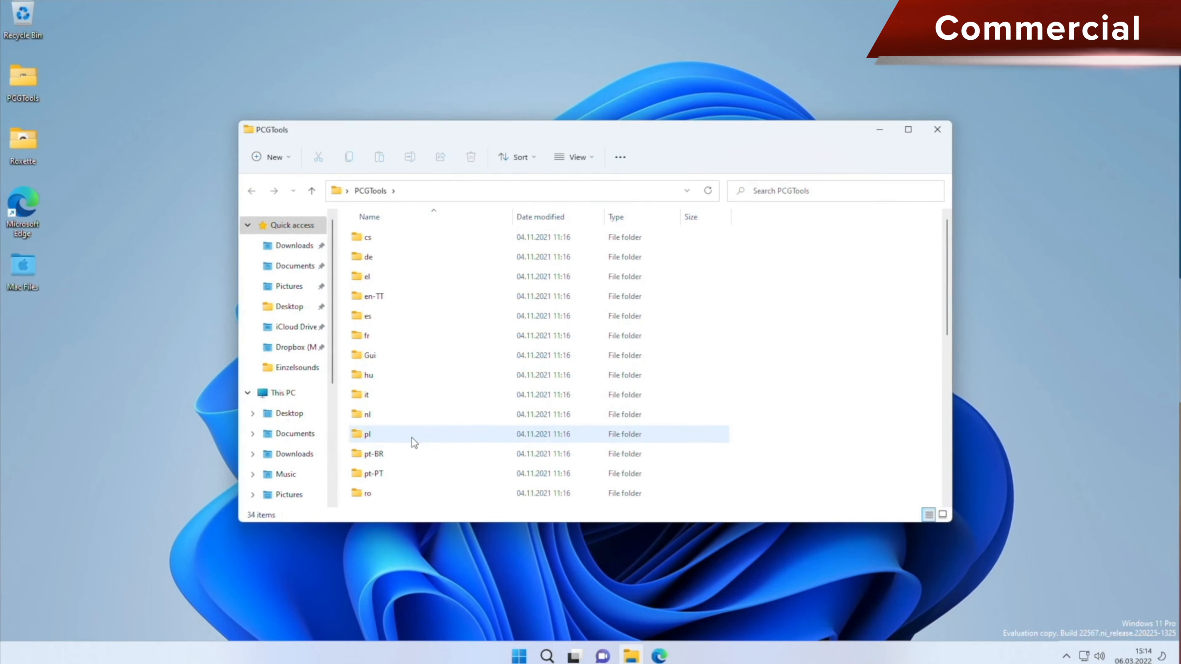
Launch the PcgTools application from the PCGTools folder and close the folder window
{"action": "scroll", "coordinate": [378, 413], "scroll_direction": "down", "scroll_amount": 1}
{"action": "scroll", "coordinate": [374, 413], "scroll_direction": "down", "scroll_amount": 1}
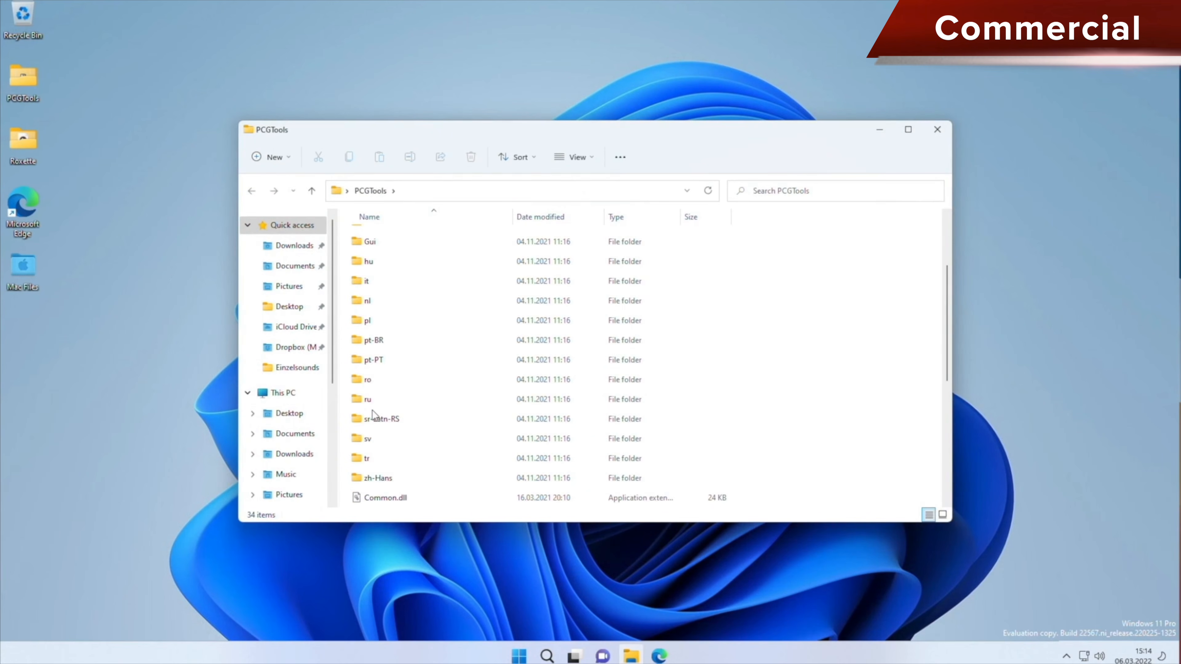
{"action": "scroll", "coordinate": [371, 413], "scroll_direction": "down", "scroll_amount": 2}
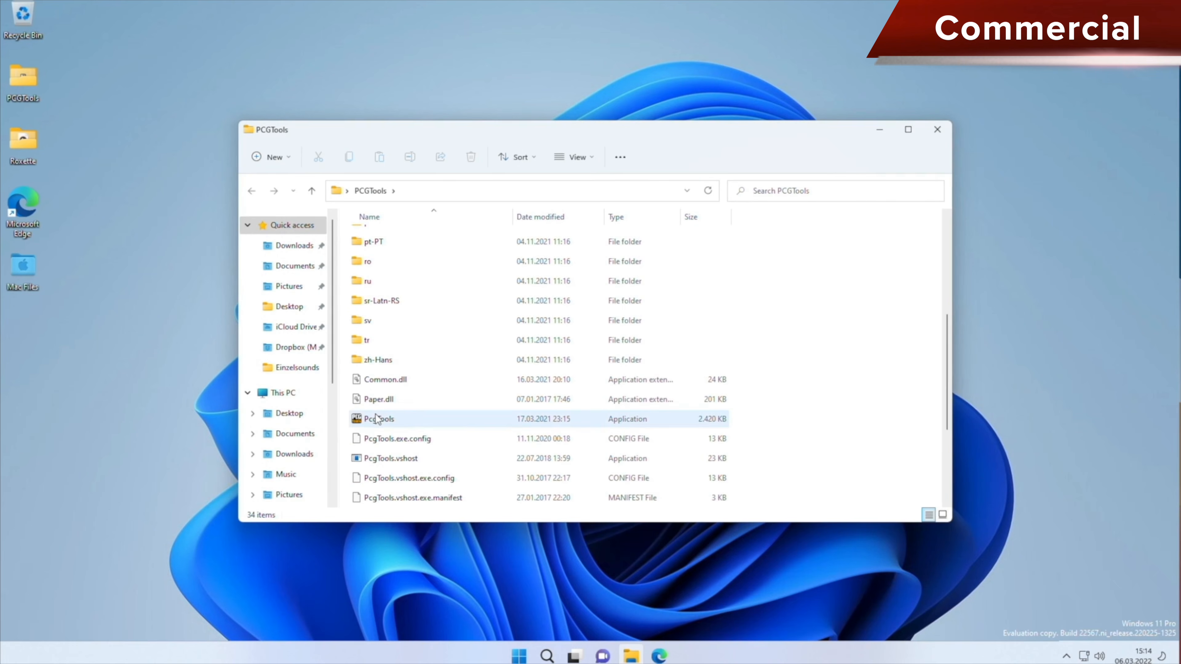
{"action": "double_click", "coordinate": [377, 420]}
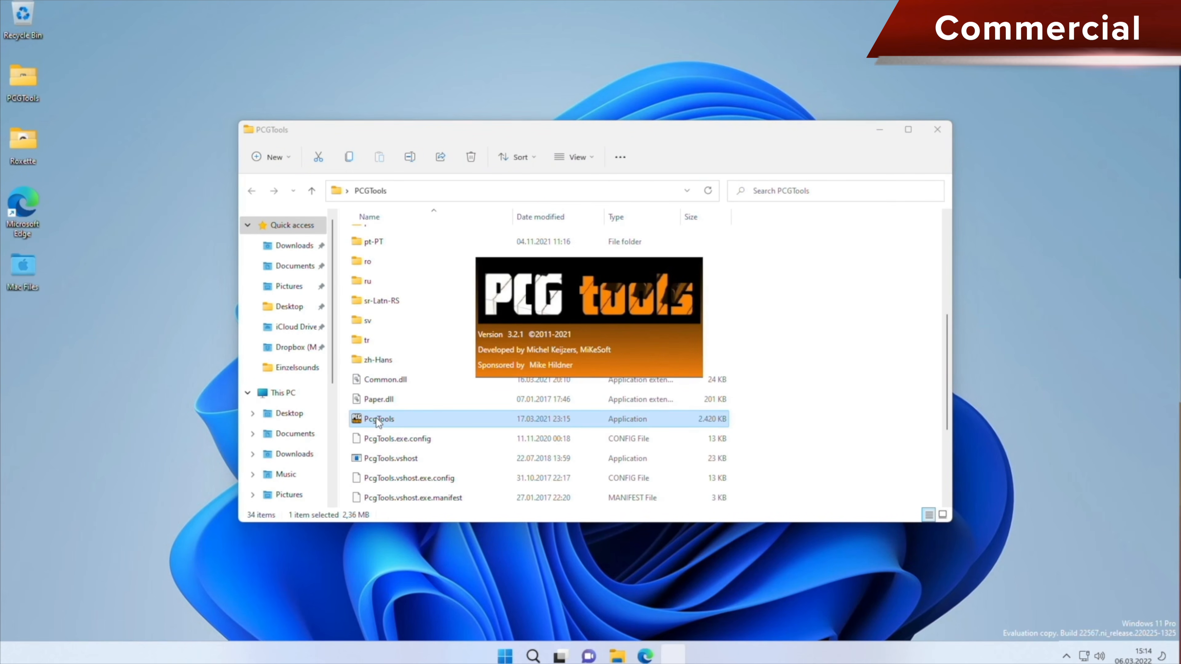
{"action": "left_click", "coordinate": [943, 129]}
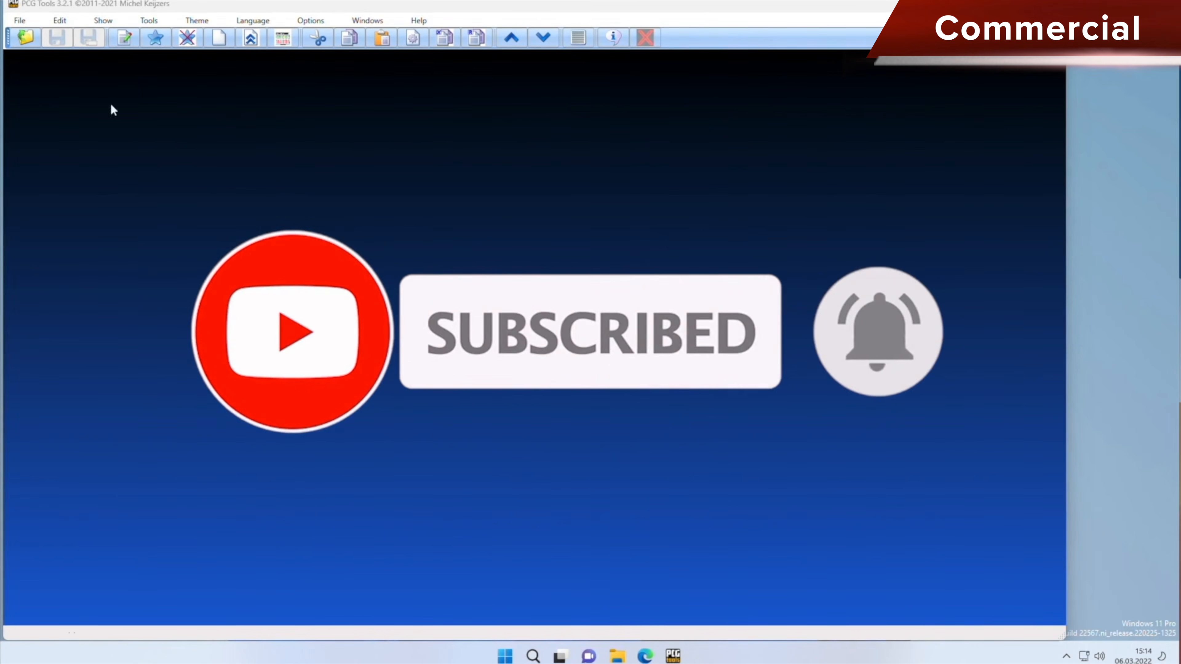
Open the PCG file "german set" from the German Set folder inside the Korg Kronos folder
{"action": "left_click", "coordinate": [35, 42]}
{"action": "scroll", "coordinate": [82, 185], "scroll_direction": "up", "scroll_amount": 1}
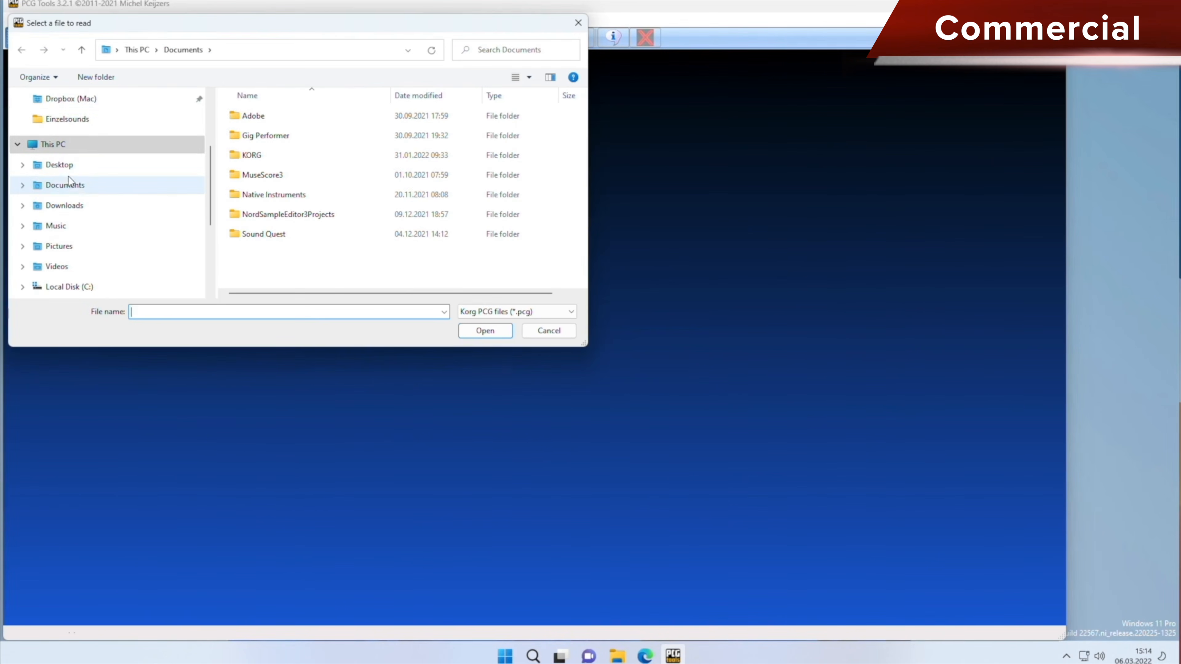
{"action": "left_click", "coordinate": [67, 120]}
{"action": "left_click", "coordinate": [180, 50]}
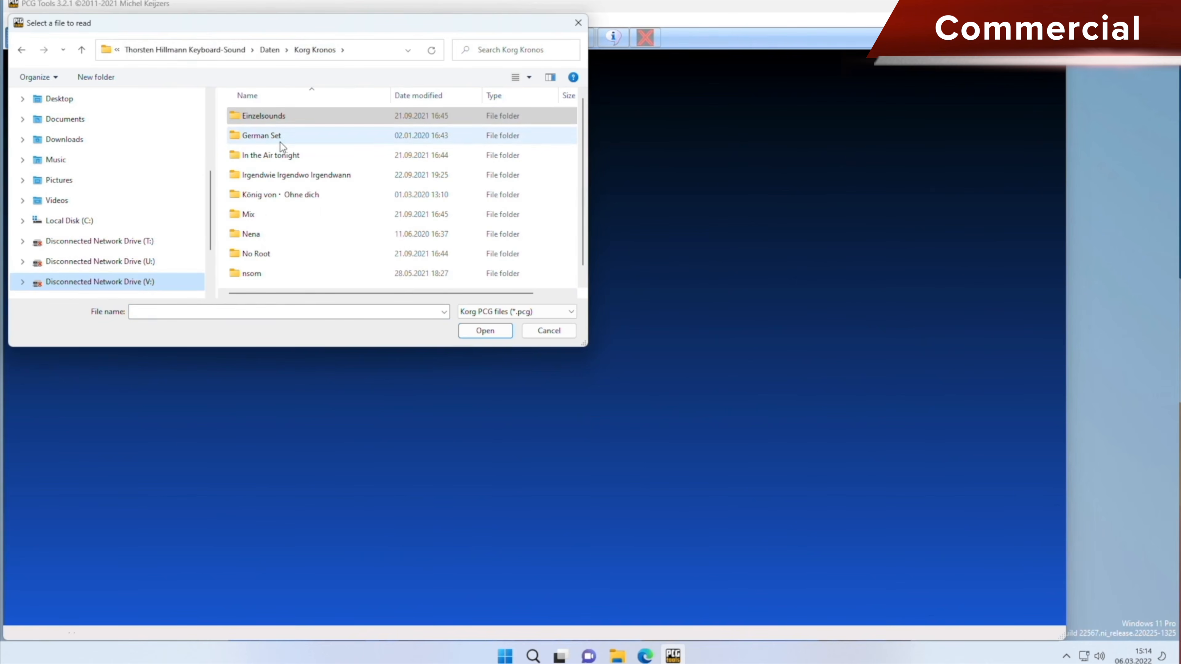
{"action": "scroll", "coordinate": [305, 197], "scroll_direction": "down", "scroll_amount": 1}
{"action": "scroll", "coordinate": [302, 193], "scroll_direction": "up", "scroll_amount": 1}
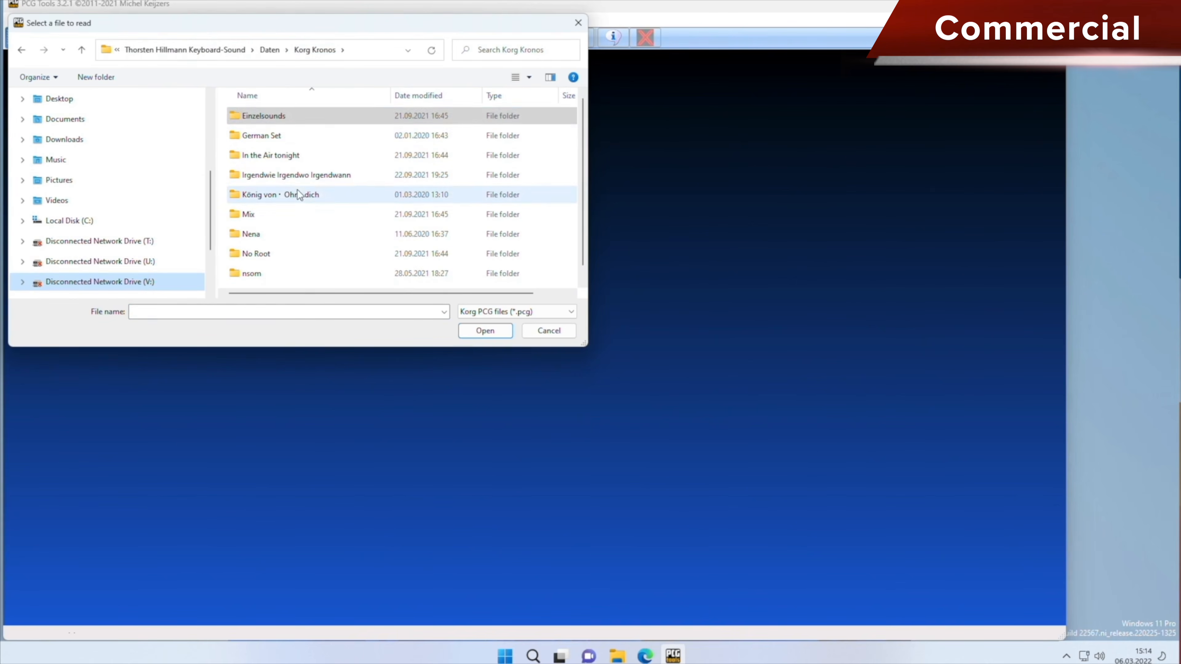
{"action": "double_click", "coordinate": [251, 136]}
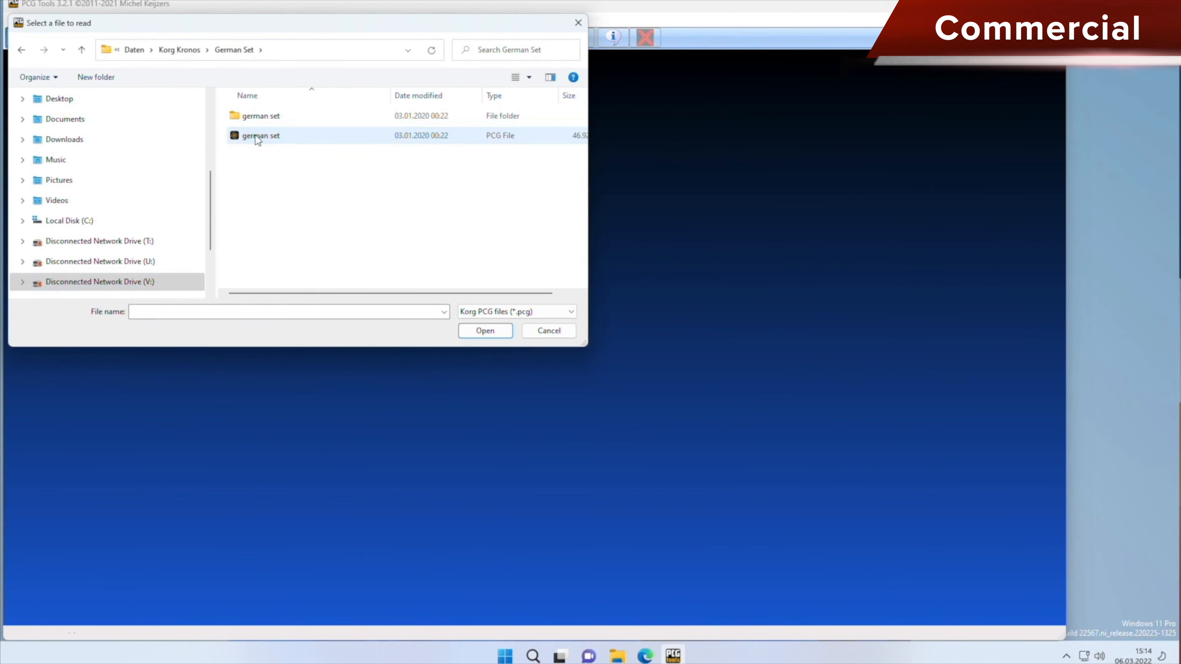
{"action": "double_click", "coordinate": [255, 136]}
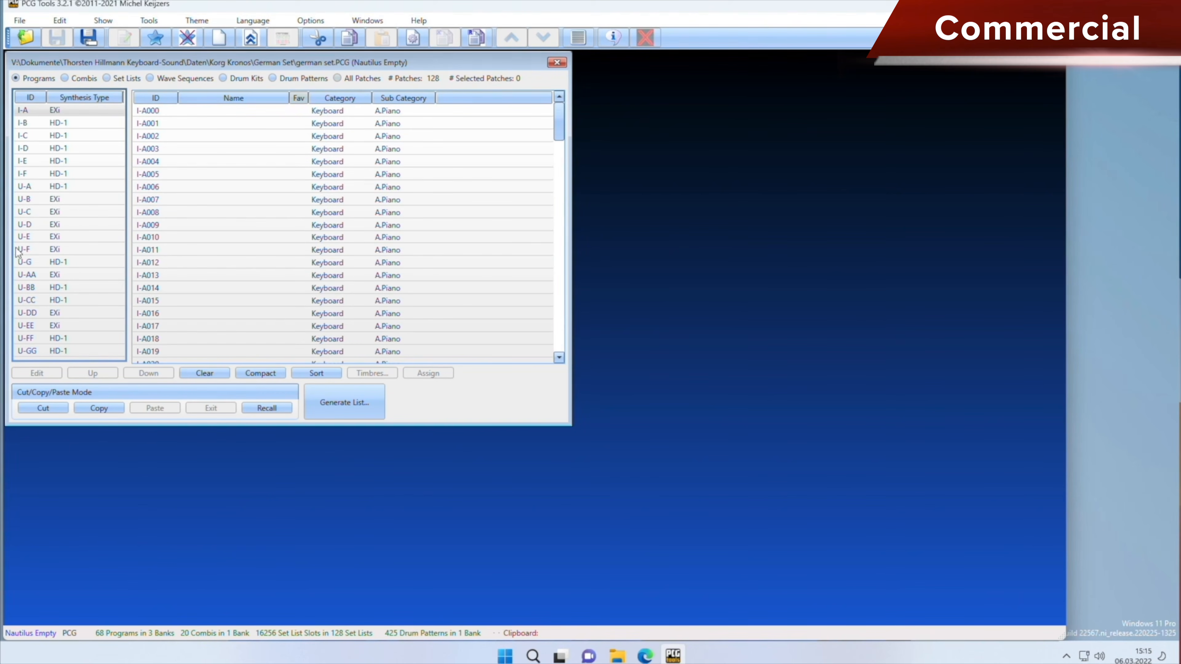
Examine the programs in banks U-EE and U-FF and display the combis in bank U-G of the german set file
{"action": "left_click", "coordinate": [64, 323]}
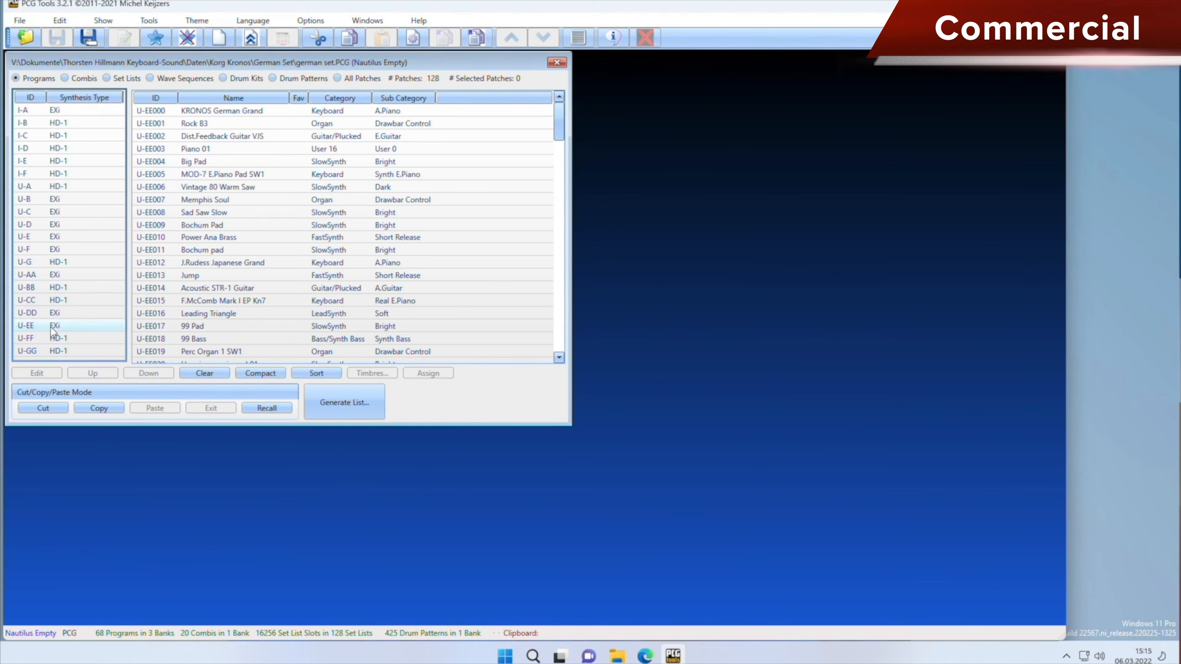
{"action": "left_click", "coordinate": [59, 339]}
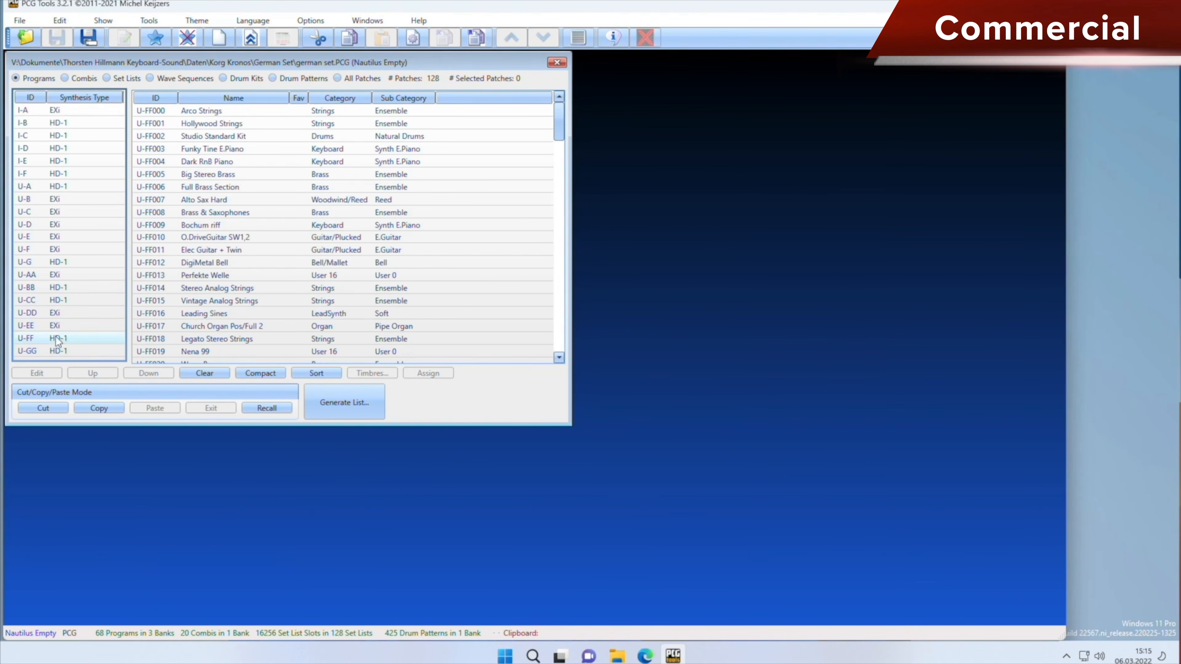
{"action": "left_click", "coordinate": [65, 78]}
{"action": "left_click", "coordinate": [36, 274]}
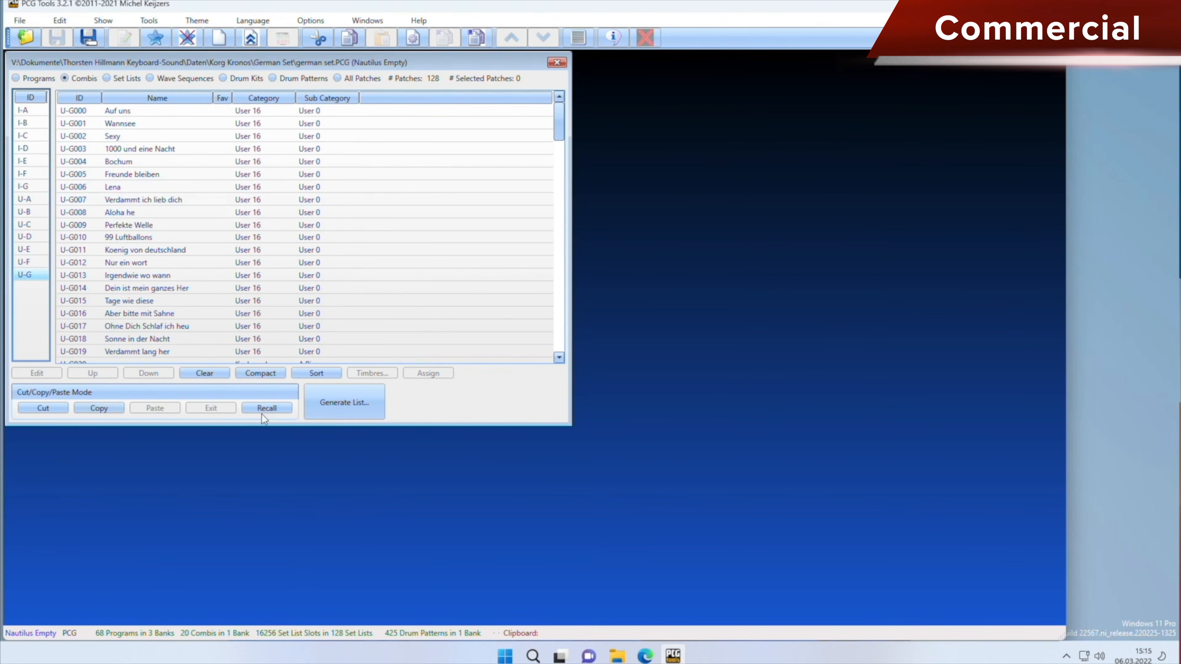
{"action": "left_click", "coordinate": [182, 362]}
Open the _leer PCG file from the Korg Kronos Einzelsounds folder and place its window clear of the german set list
{"action": "left_click", "coordinate": [25, 37]}
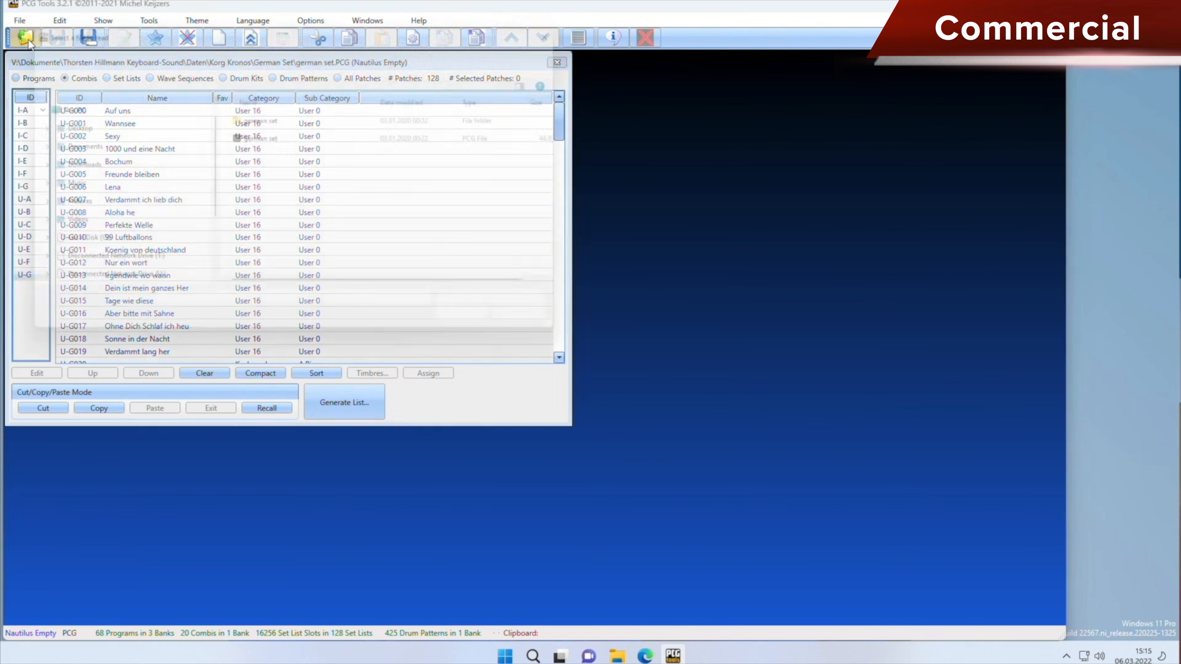
{"action": "left_click", "coordinate": [183, 50]}
{"action": "double_click", "coordinate": [263, 118]}
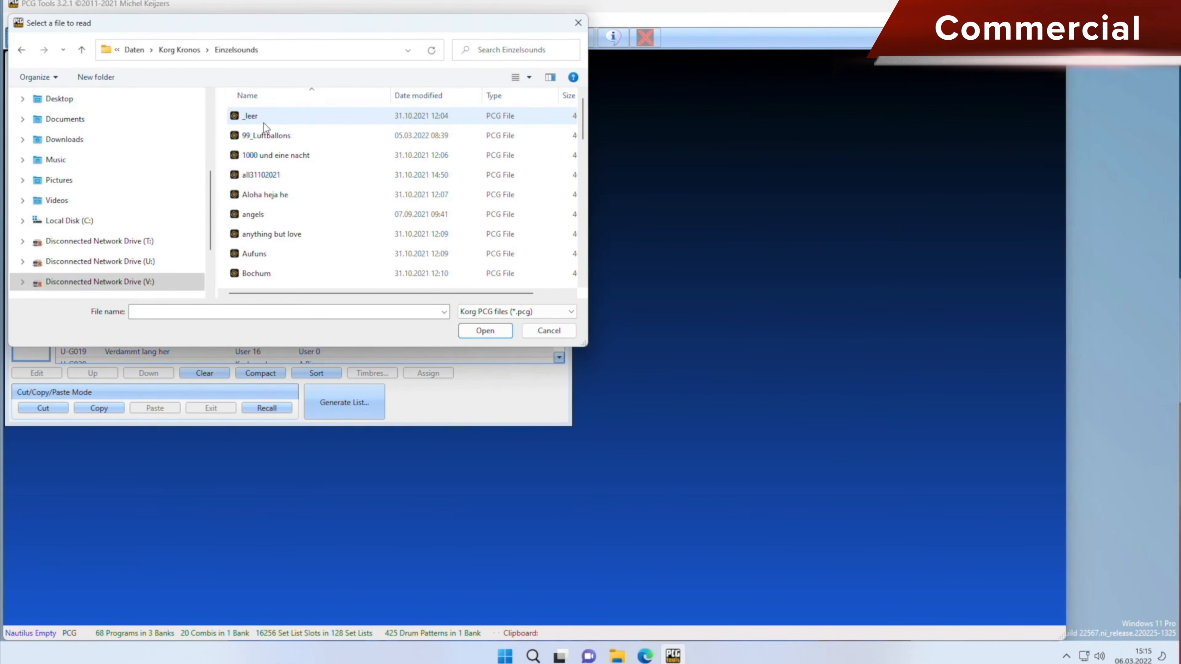
{"action": "left_click", "coordinate": [251, 120]}
{"action": "left_click", "coordinate": [480, 334]}
{"action": "left_click_drag", "start_coordinate": [197, 74], "coordinate": [596, 148]}
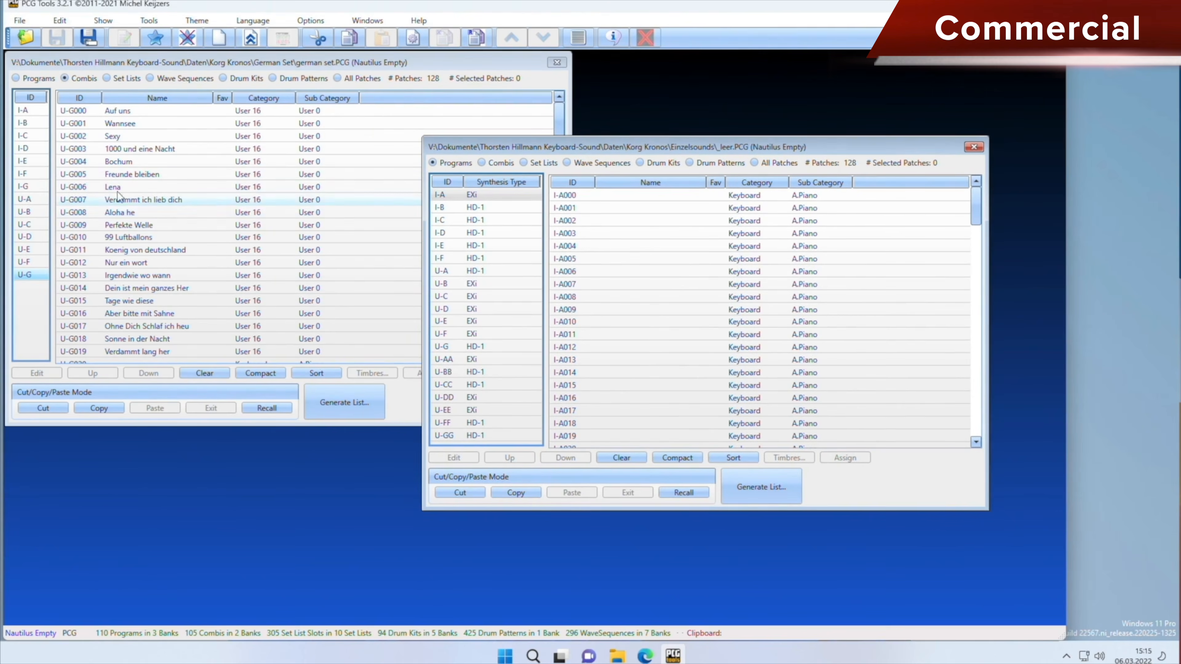
Copy the combis "Freunde bleiben" and "99 Luftballons" from bank U-G of the german set file
{"action": "left_click", "coordinate": [119, 152]}
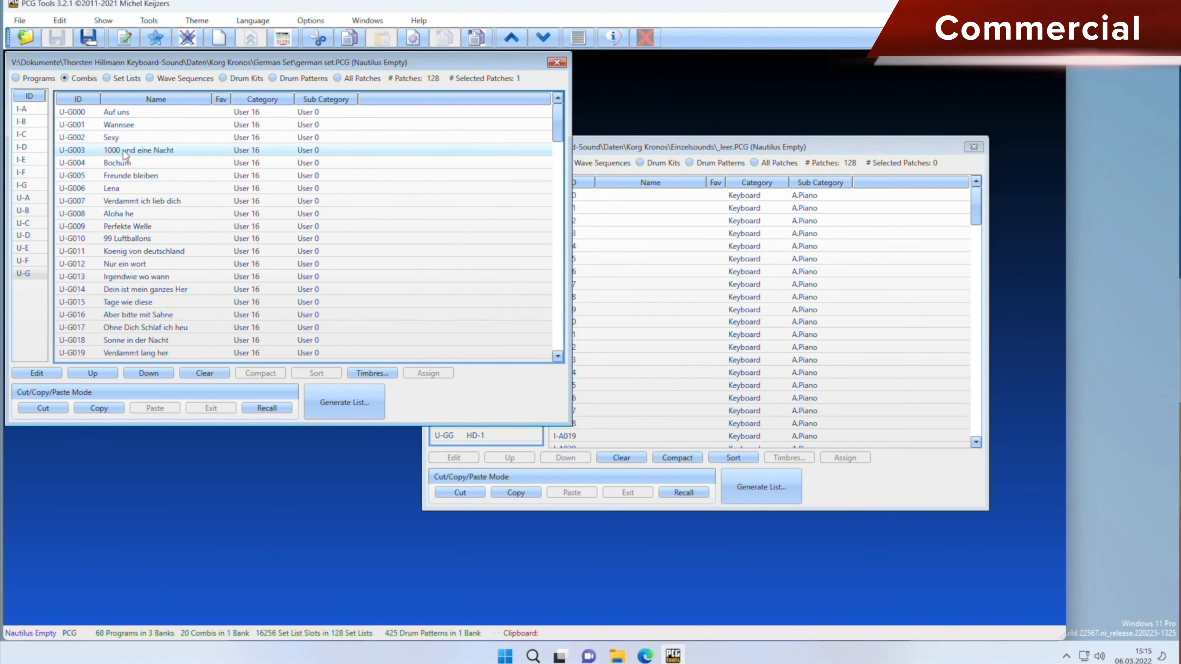
{"action": "left_click", "coordinate": [111, 112]}
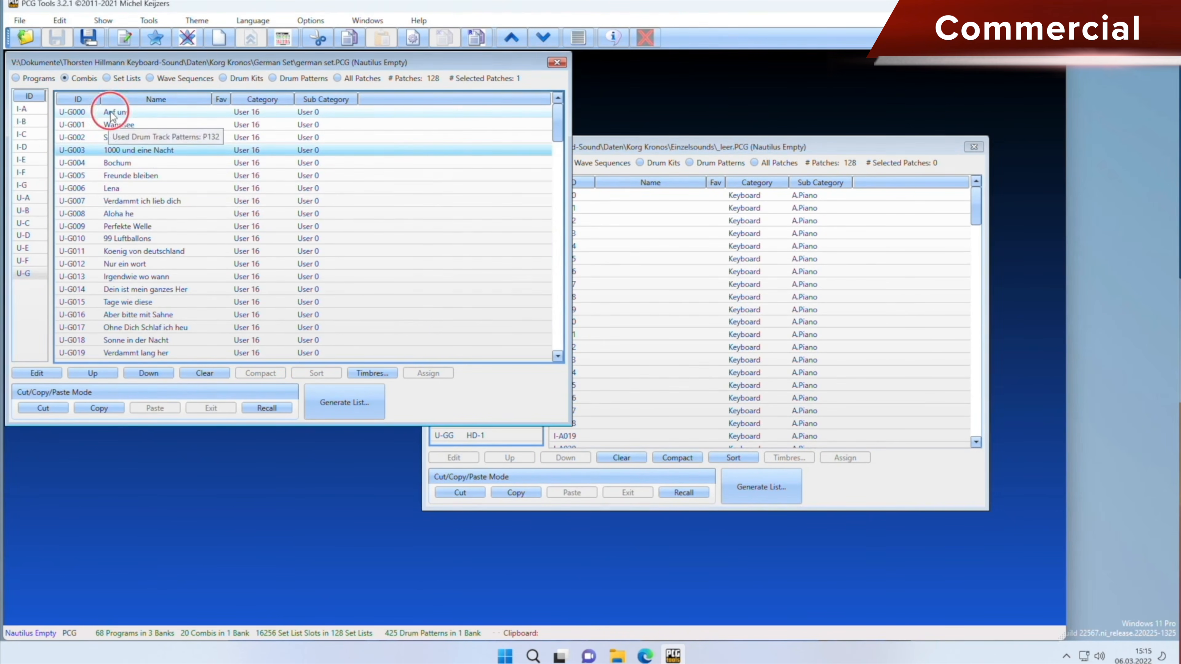
{"action": "key", "text": "super"}
{"action": "key", "text": "super"}
{"action": "left_click", "coordinate": [148, 162]}
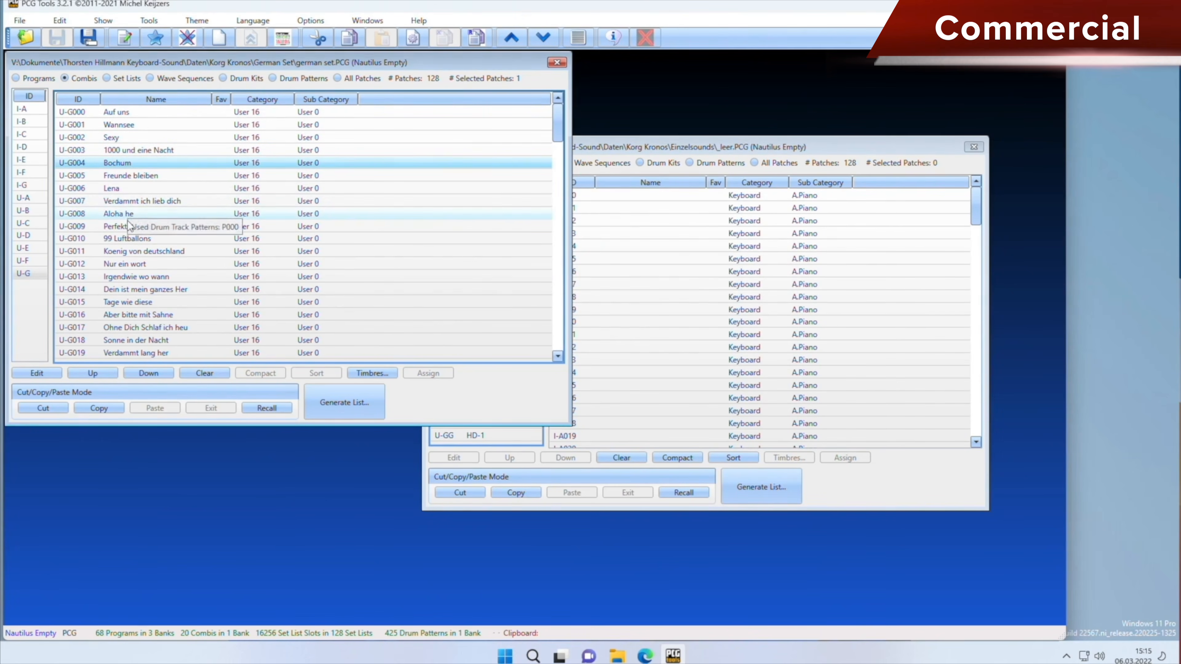
{"action": "left_click", "coordinate": [142, 238]}
{"action": "left_click", "coordinate": [117, 173]}
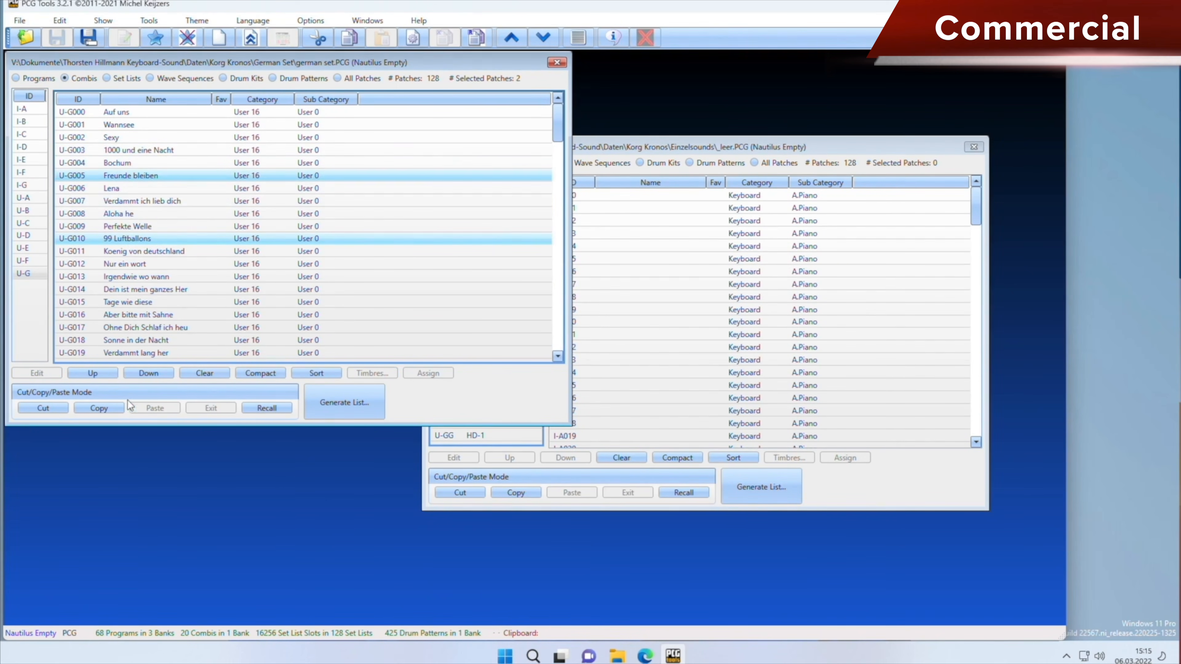
{"action": "left_click", "coordinate": [101, 408]}
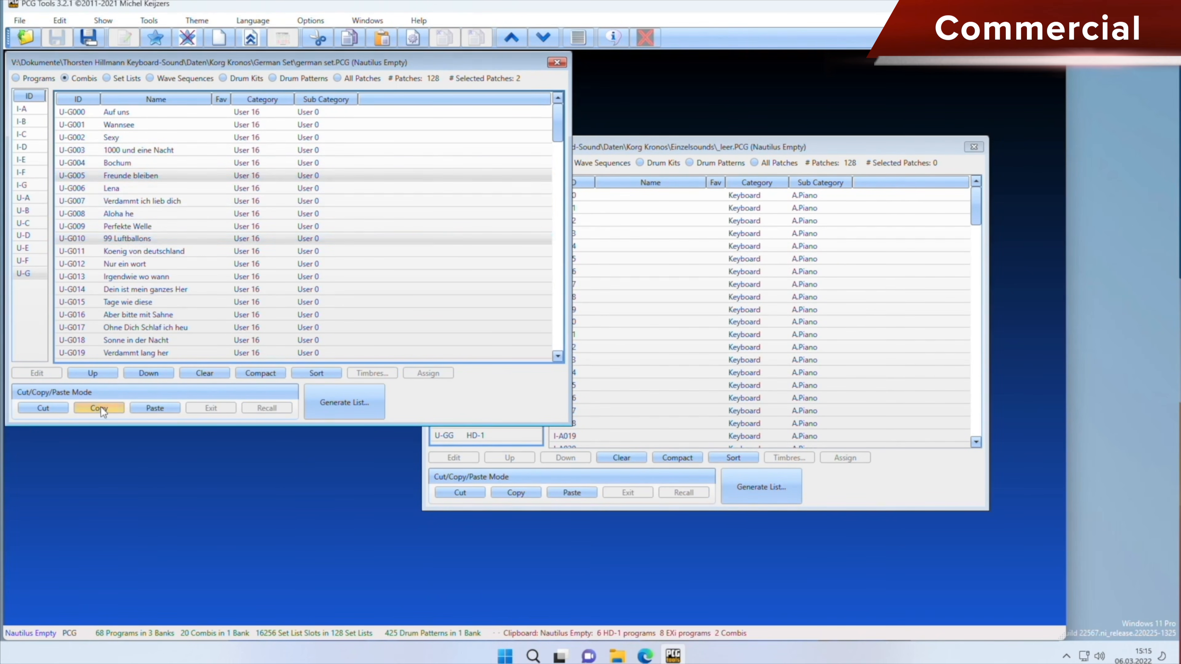
Paste the copied combis into combi bank U-C of the _leer file, starting at slot U-C000
{"action": "left_click", "coordinate": [625, 141]}
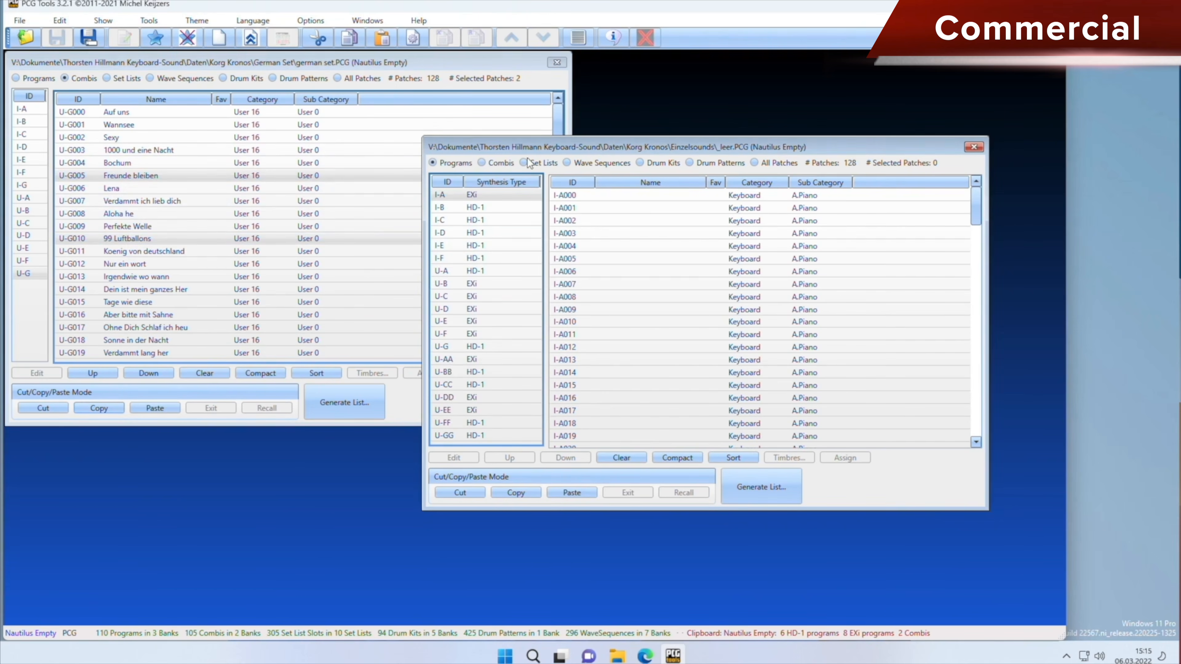
{"action": "left_click", "coordinate": [482, 163]}
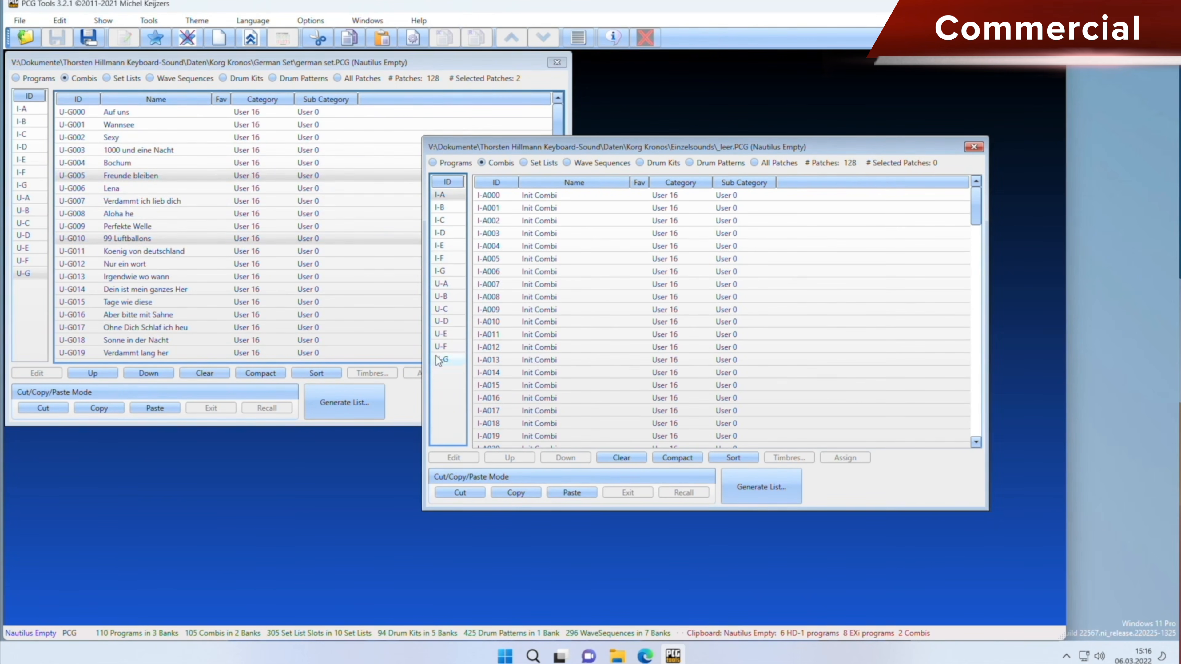
{"action": "left_click", "coordinate": [442, 334]}
{"action": "left_click", "coordinate": [442, 309]}
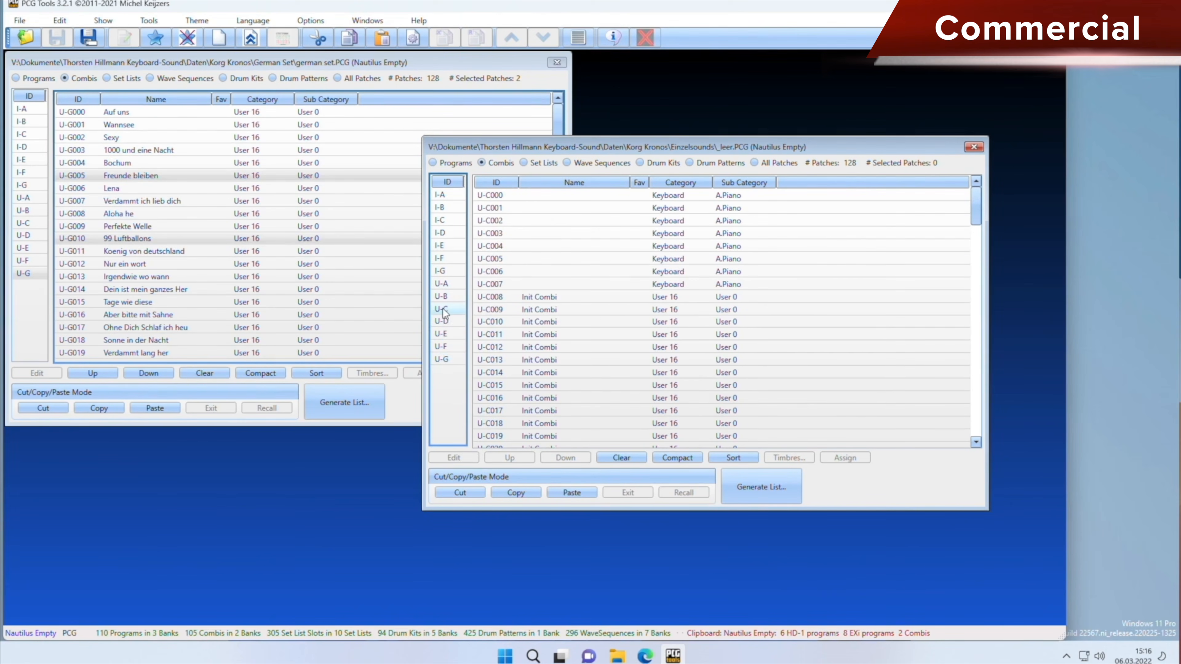
{"action": "left_click", "coordinate": [496, 198]}
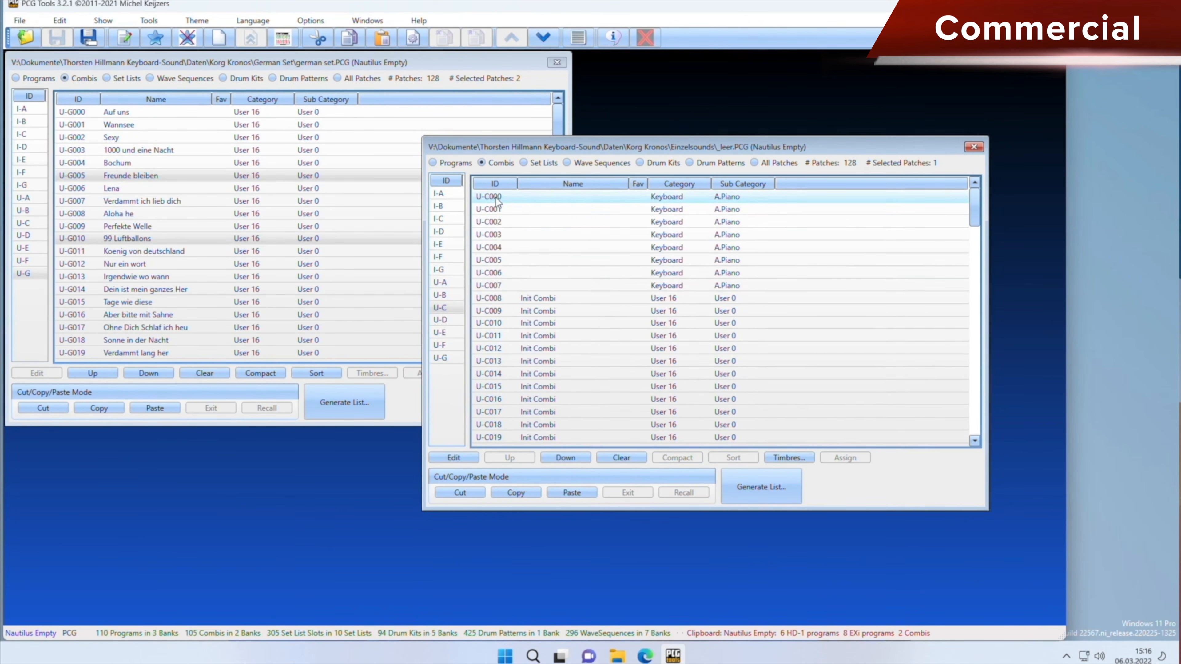
{"action": "left_click", "coordinate": [572, 492]}
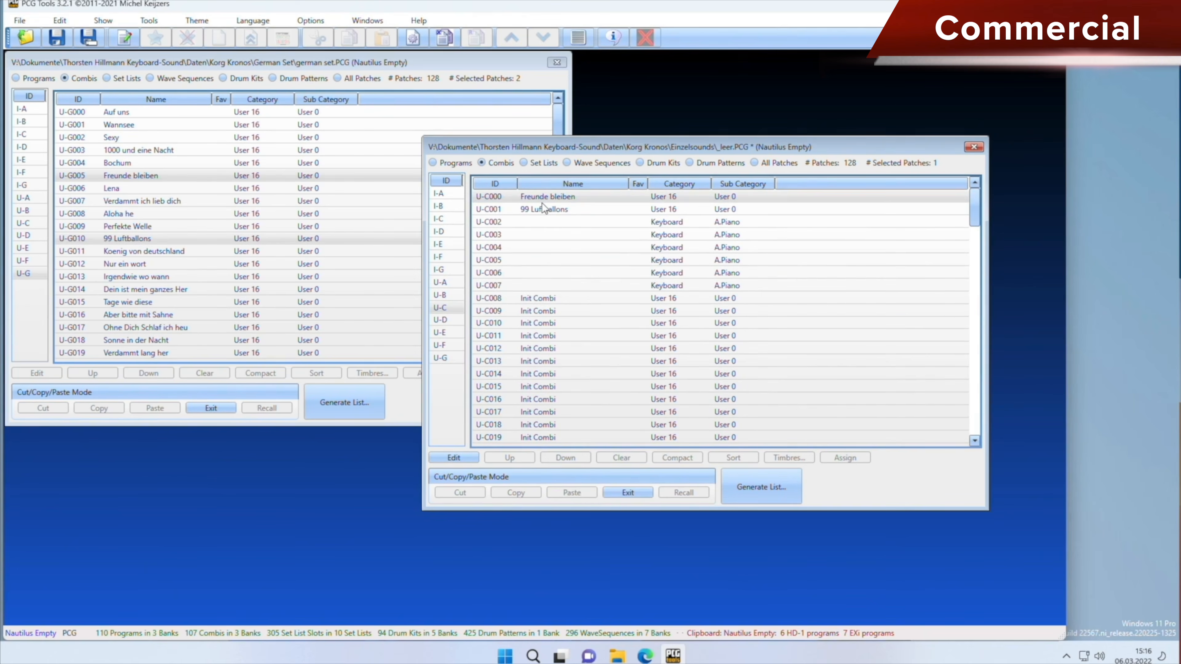
Paste the copied HD-1 programs into program bank U-FF and the EXi programs into bank U-EE of the _leer file
{"action": "left_click", "coordinate": [433, 162]}
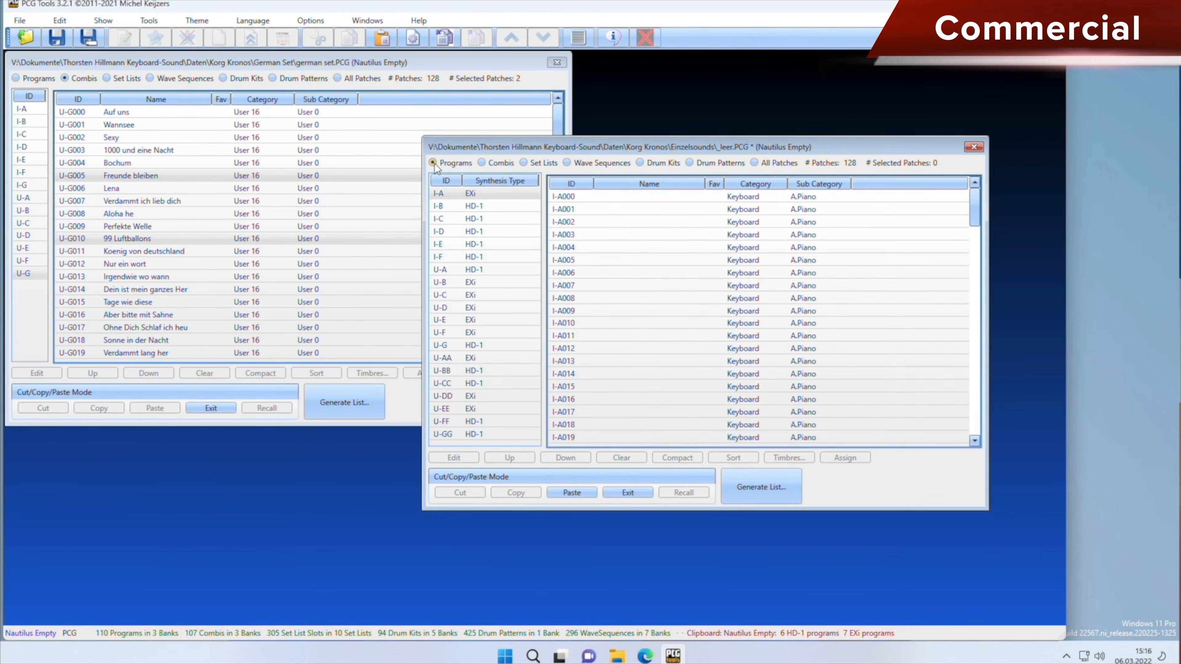
{"action": "left_click", "coordinate": [475, 422]}
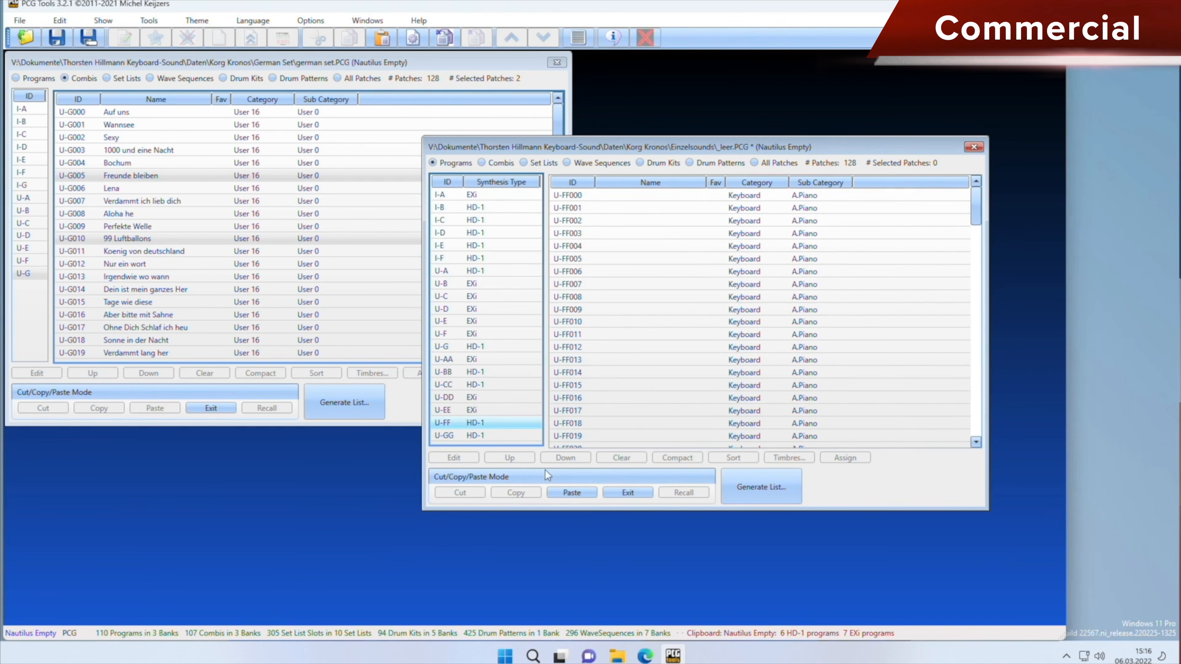
{"action": "left_click", "coordinate": [566, 491]}
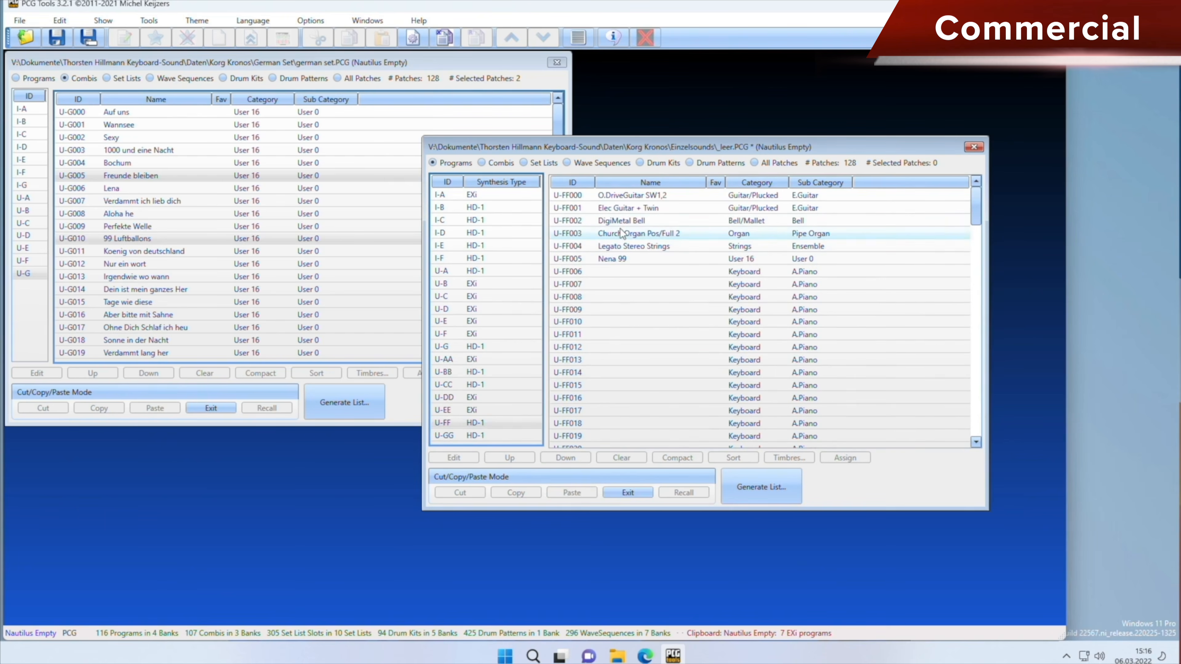
{"action": "left_click", "coordinate": [474, 410]}
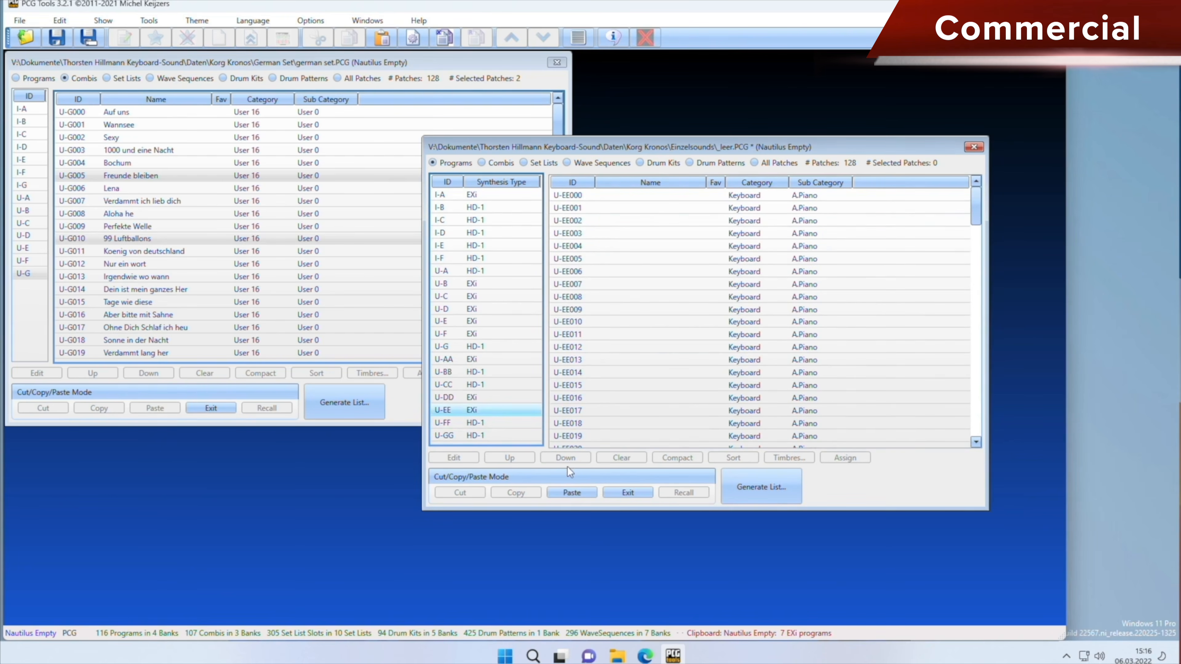
{"action": "left_click", "coordinate": [568, 491]}
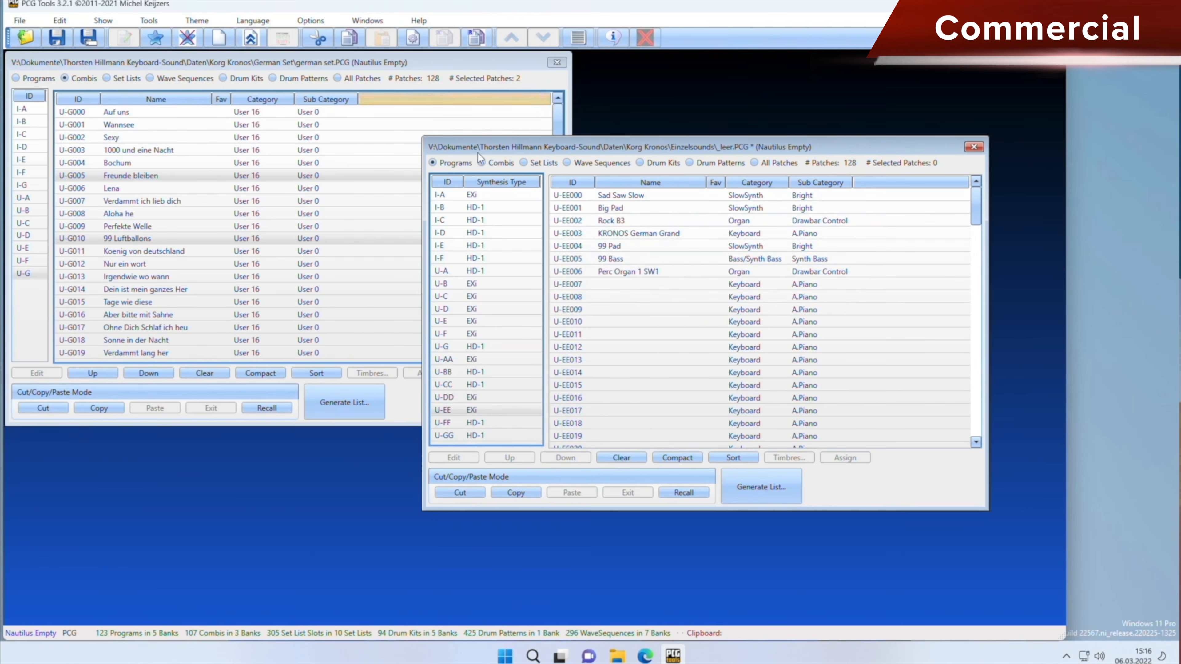
{"action": "left_click", "coordinate": [482, 163]}
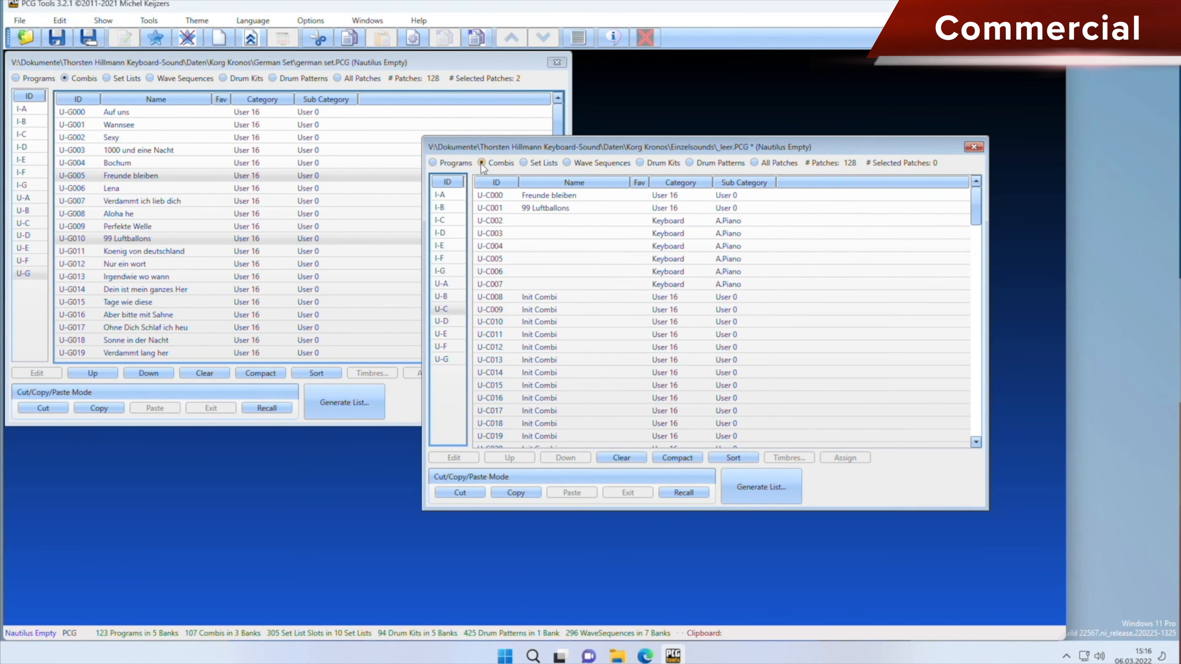
Try to sort programs U-EE000 to U-EE006 of the _leer file by Name, Category
{"action": "left_click", "coordinate": [434, 163]}
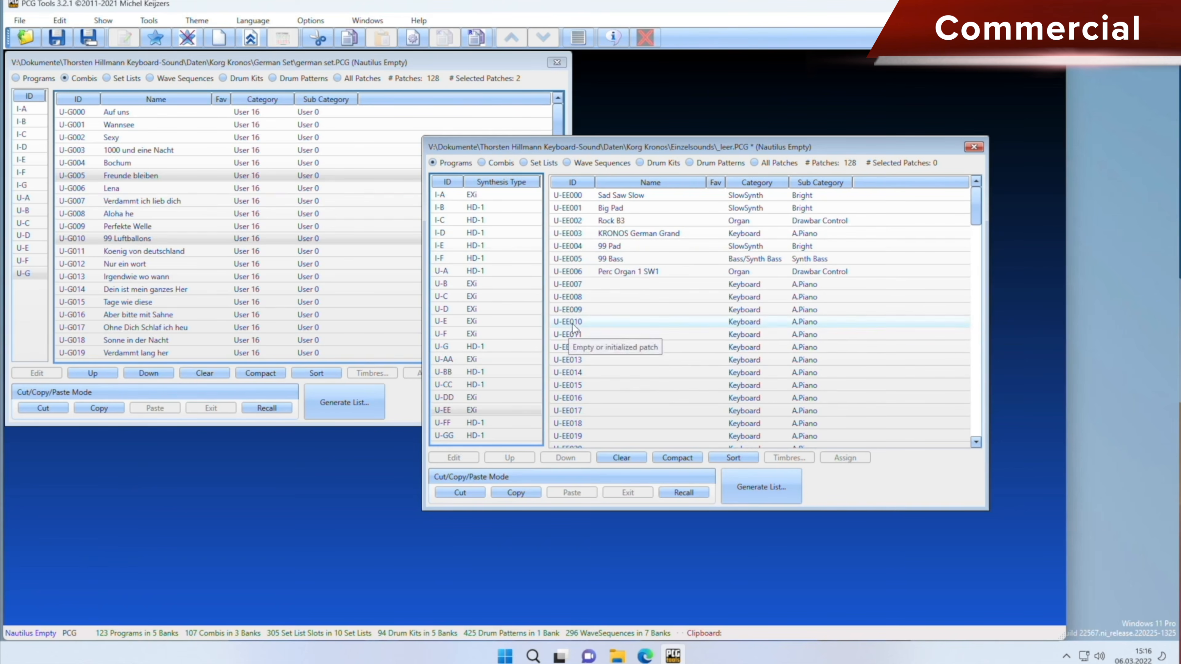
{"action": "left_click", "coordinate": [619, 200]}
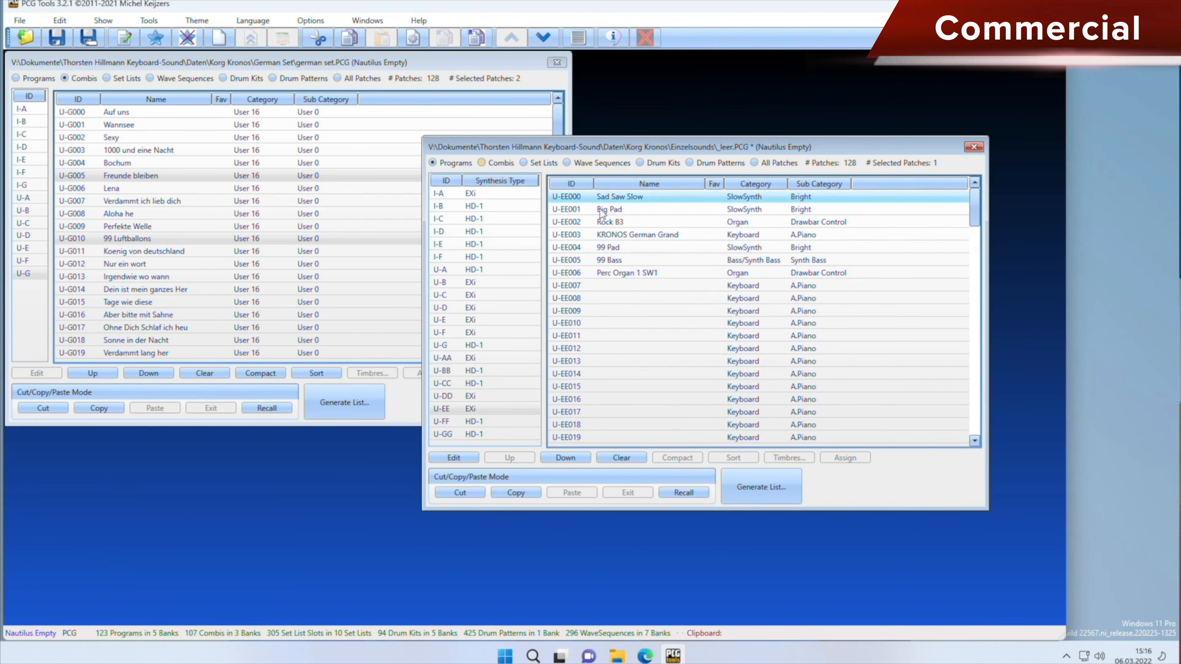
{"action": "left_click", "coordinate": [621, 274], "text": "shift"}
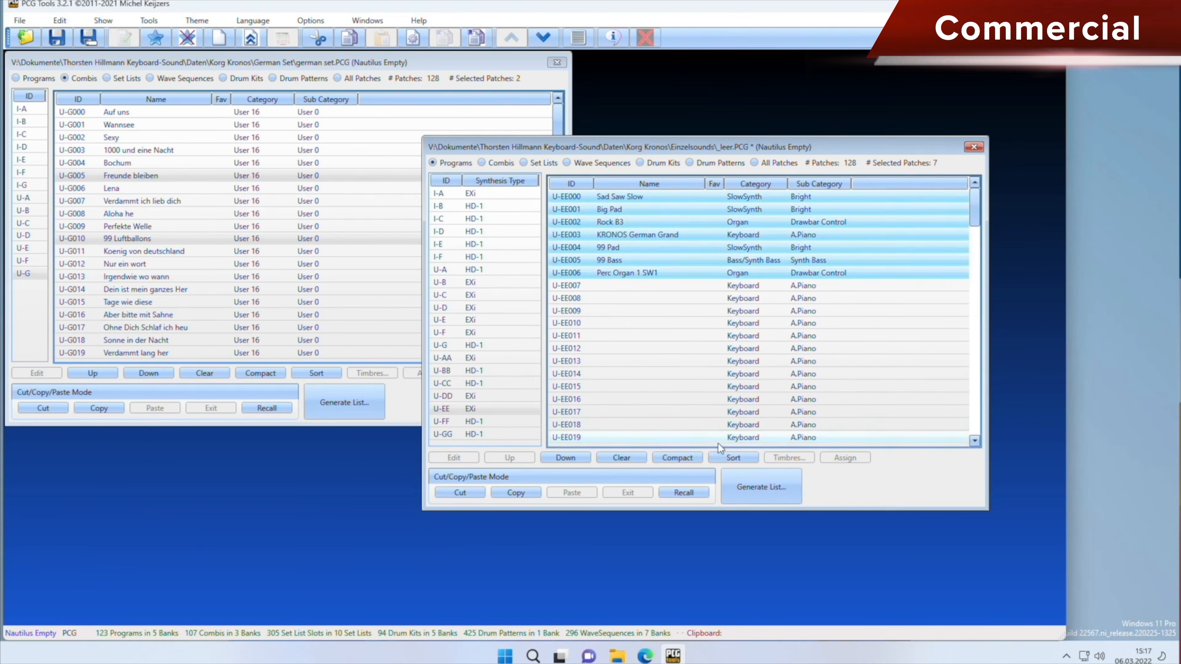
{"action": "left_click", "coordinate": [734, 456]}
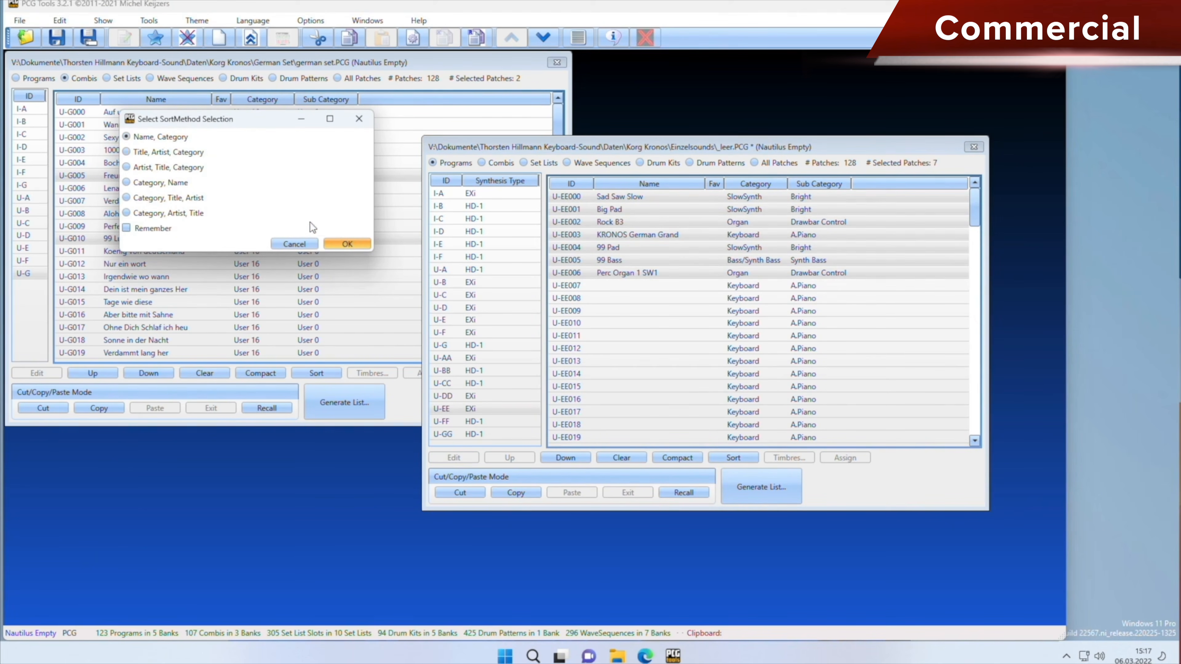
{"action": "left_click", "coordinate": [348, 244]}
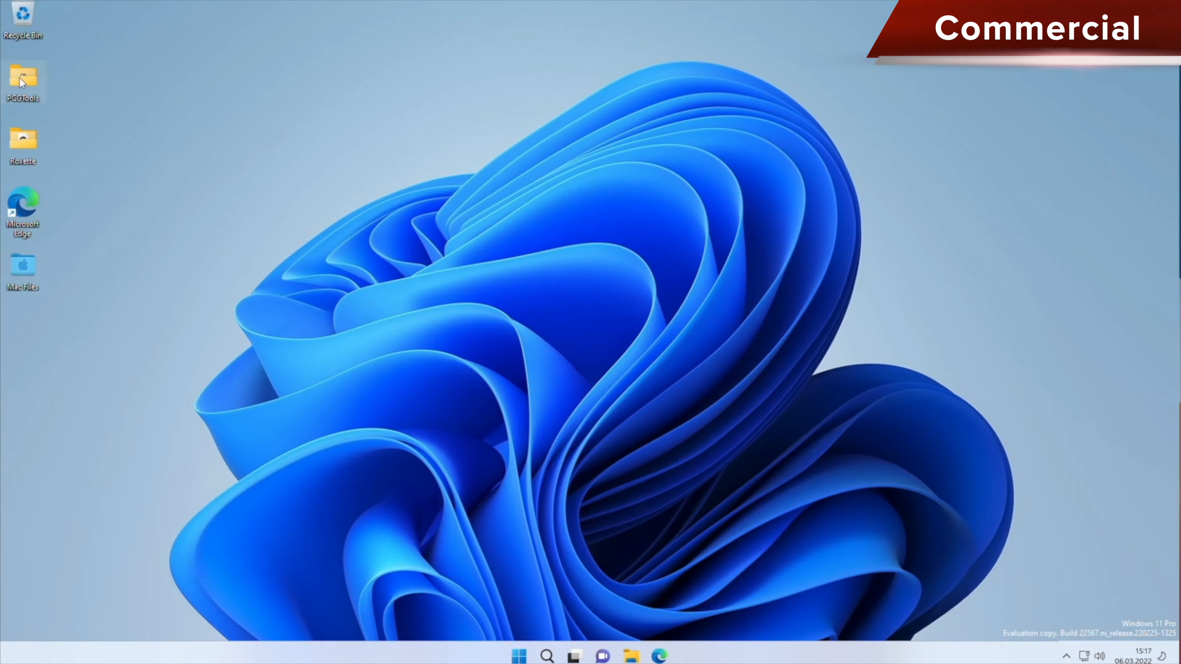
Restart PCG Tools from the PCGTools desktop folder and close the folder window
{"action": "double_click", "coordinate": [25, 80]}
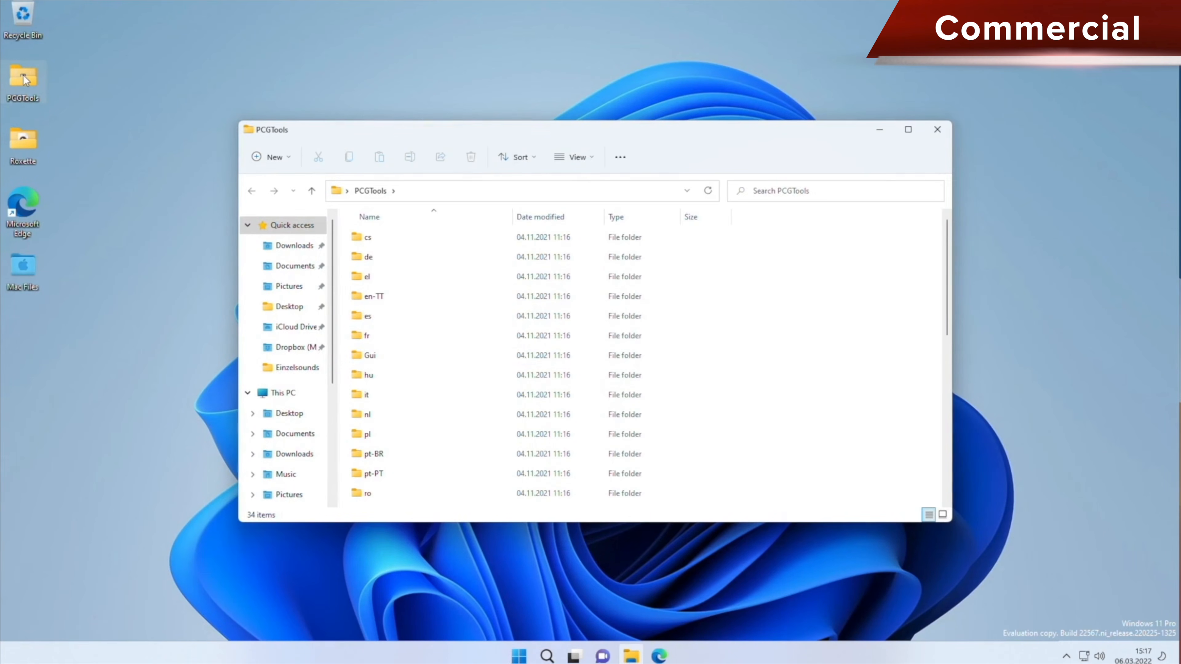
{"action": "scroll", "coordinate": [382, 338], "scroll_direction": "down", "scroll_amount": 4}
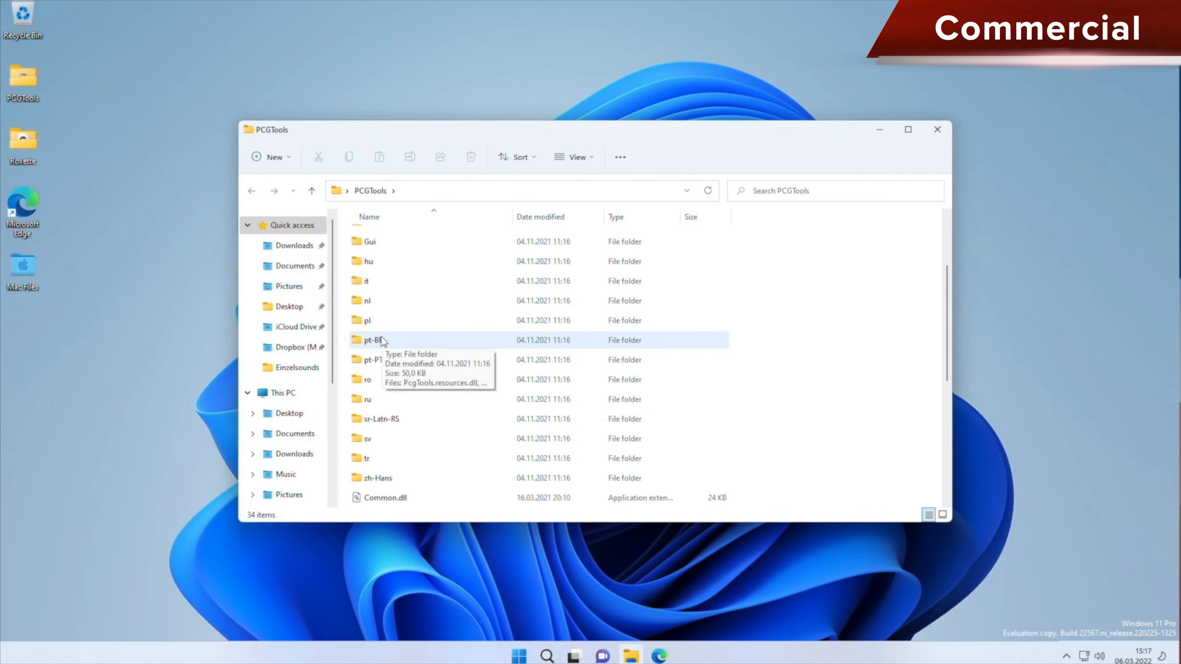
{"action": "double_click", "coordinate": [383, 419]}
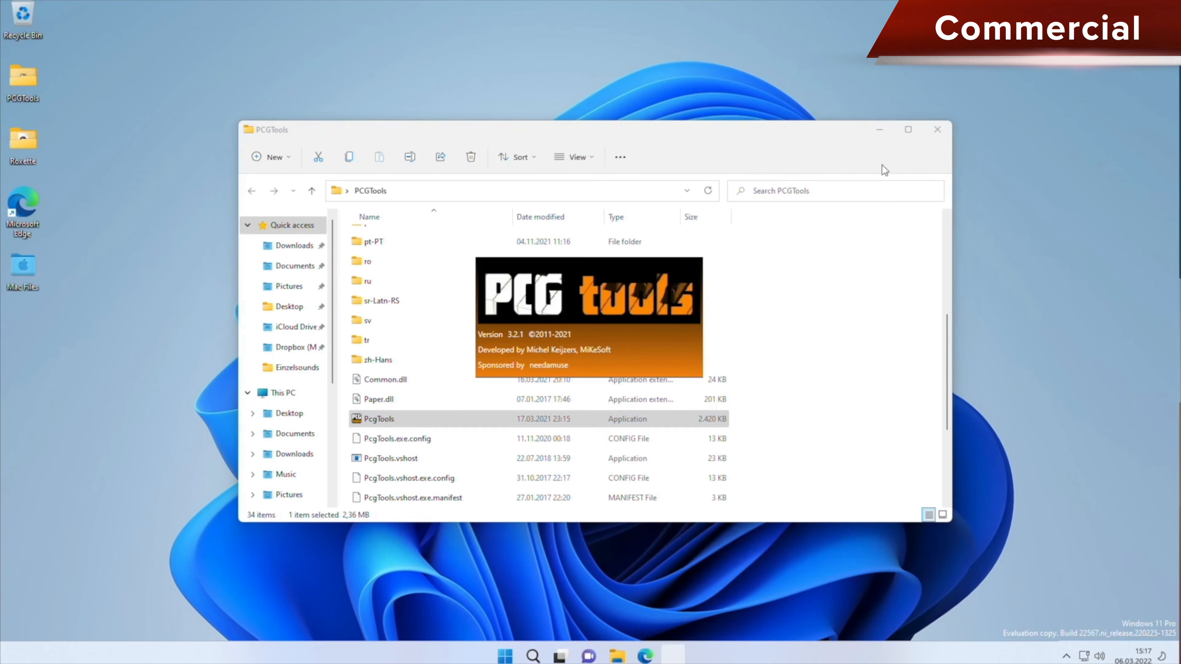
{"action": "left_click", "coordinate": [937, 130]}
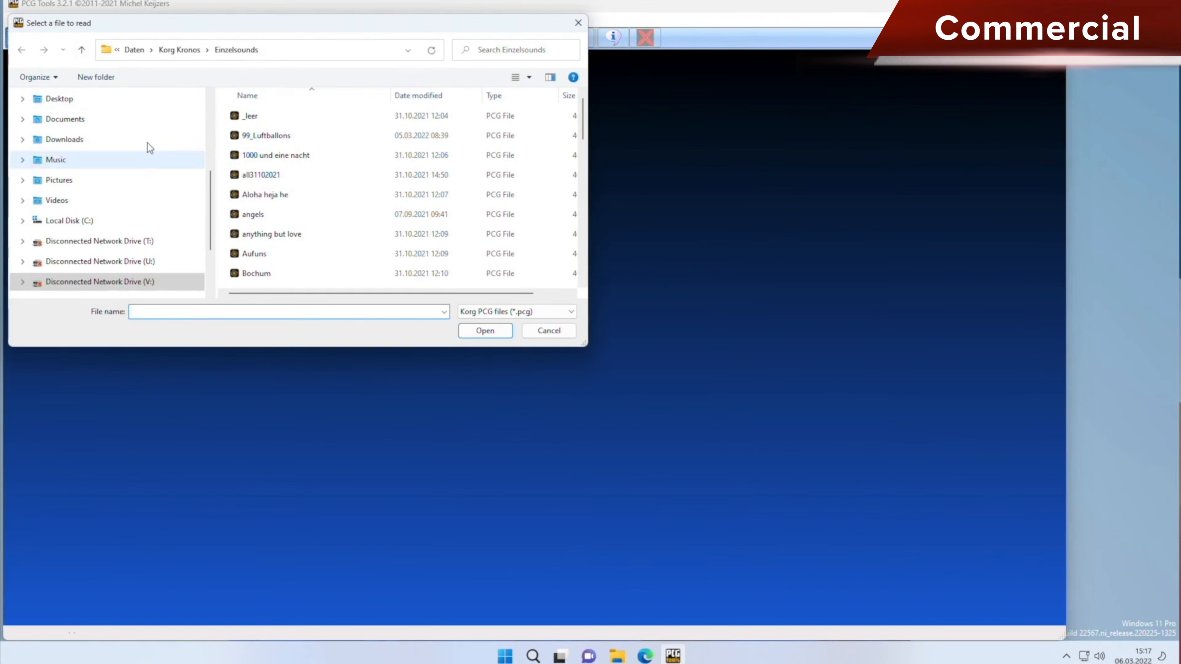
Open the german set PCG file from the German Set folder under Korg Kronos and show combi bank U-G
{"action": "left_click", "coordinate": [179, 50]}
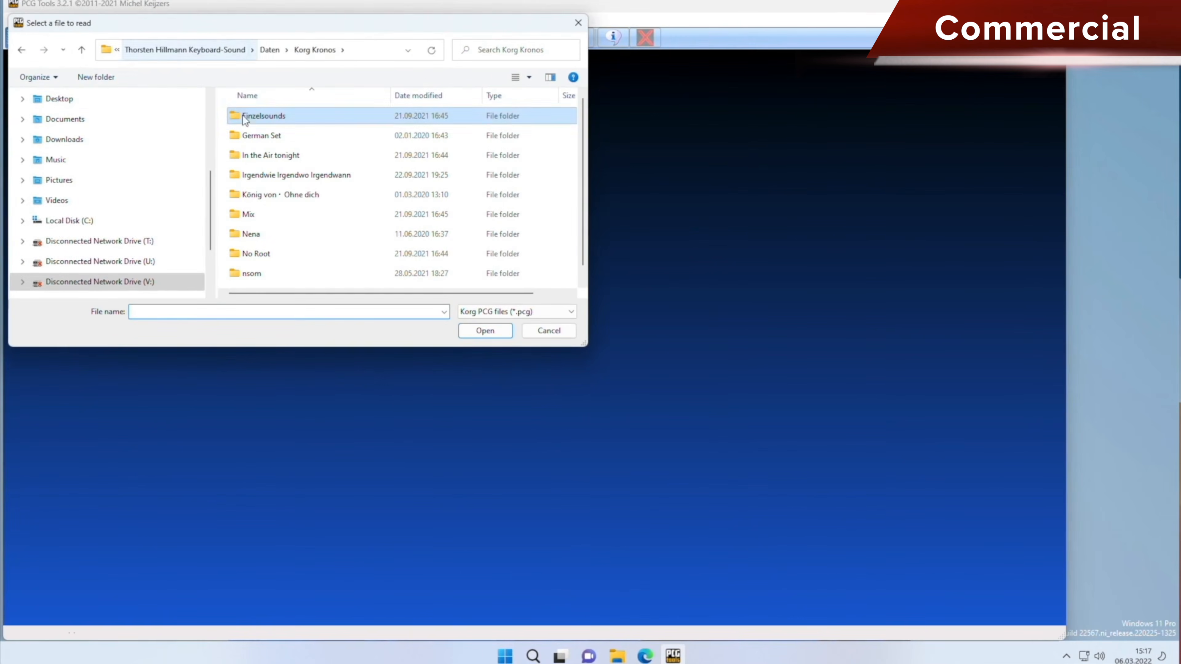
{"action": "double_click", "coordinate": [254, 135]}
{"action": "double_click", "coordinate": [254, 136]}
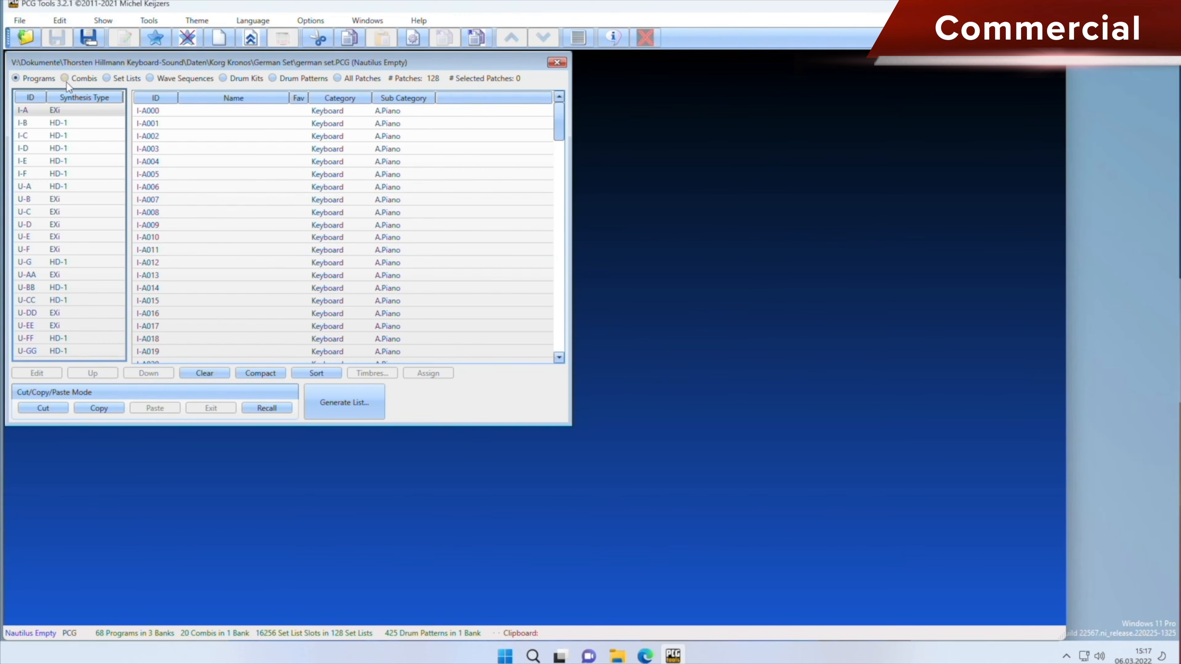
{"action": "left_click", "coordinate": [66, 79]}
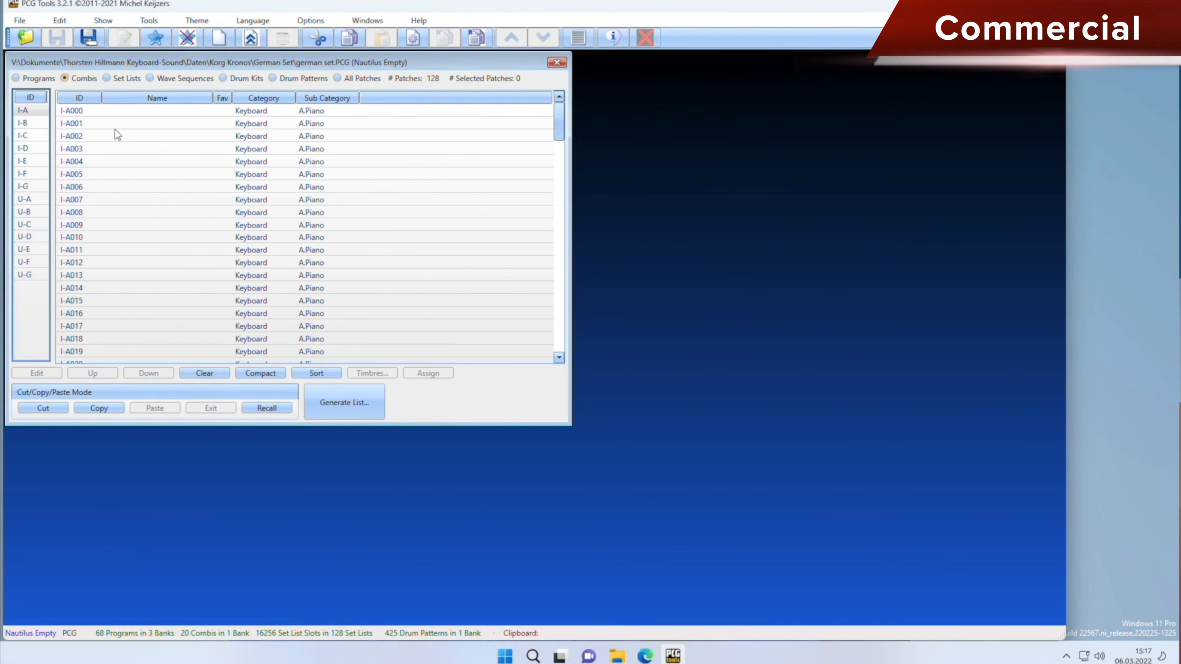
{"action": "left_click", "coordinate": [26, 275]}
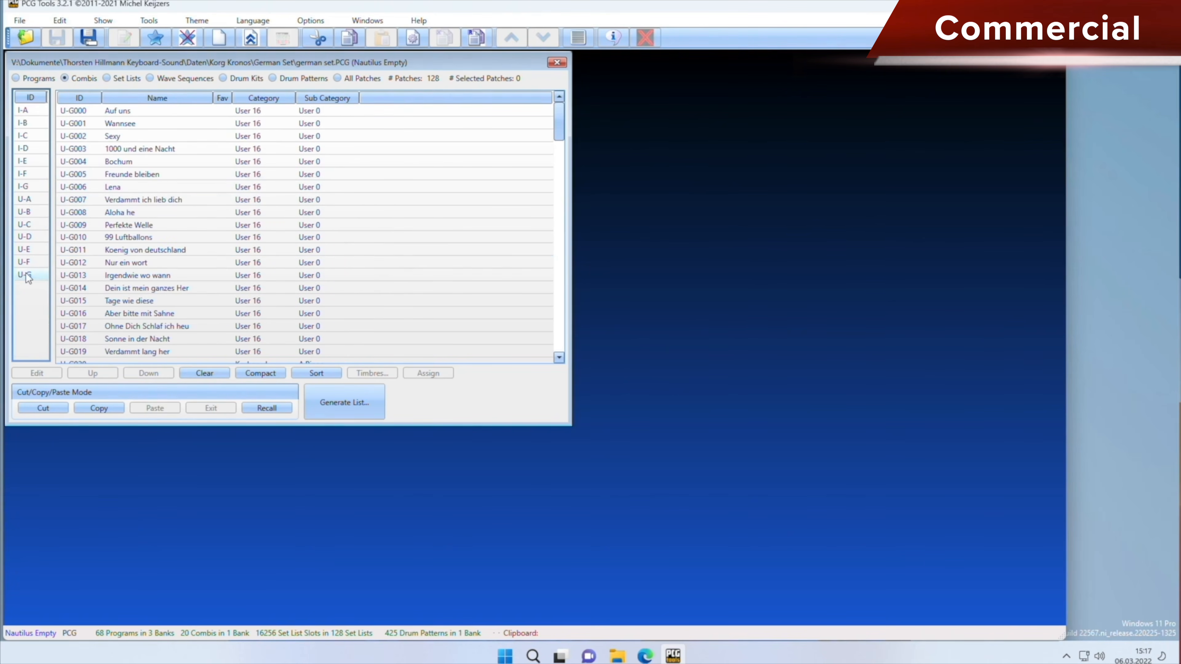
Move the combi "Verdammt ich lieb dich" down to slot U-G018 and clear it
{"action": "left_click", "coordinate": [134, 202]}
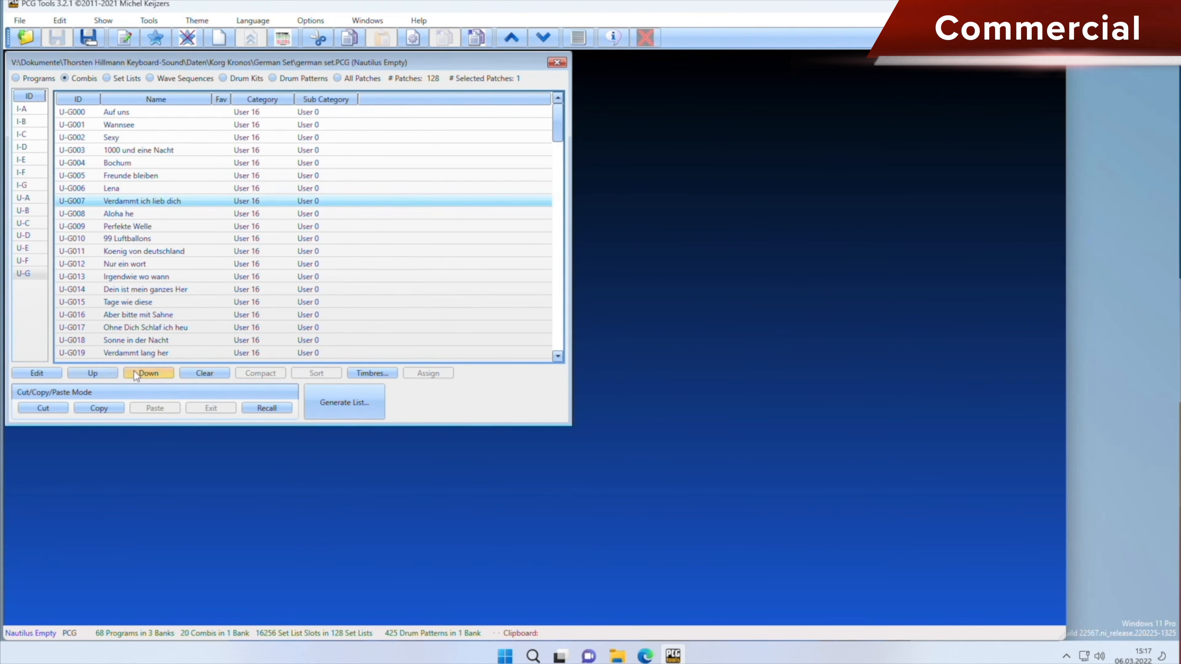
{"action": "left_click", "coordinate": [149, 373]}
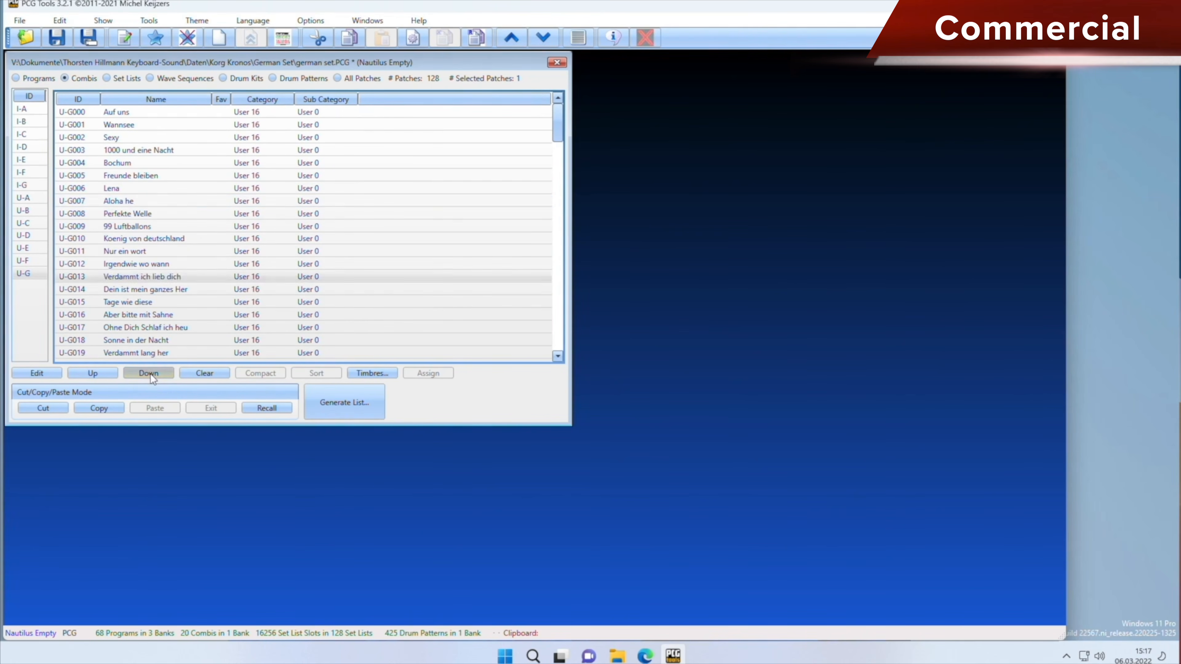
{"action": "left_click", "coordinate": [150, 373]}
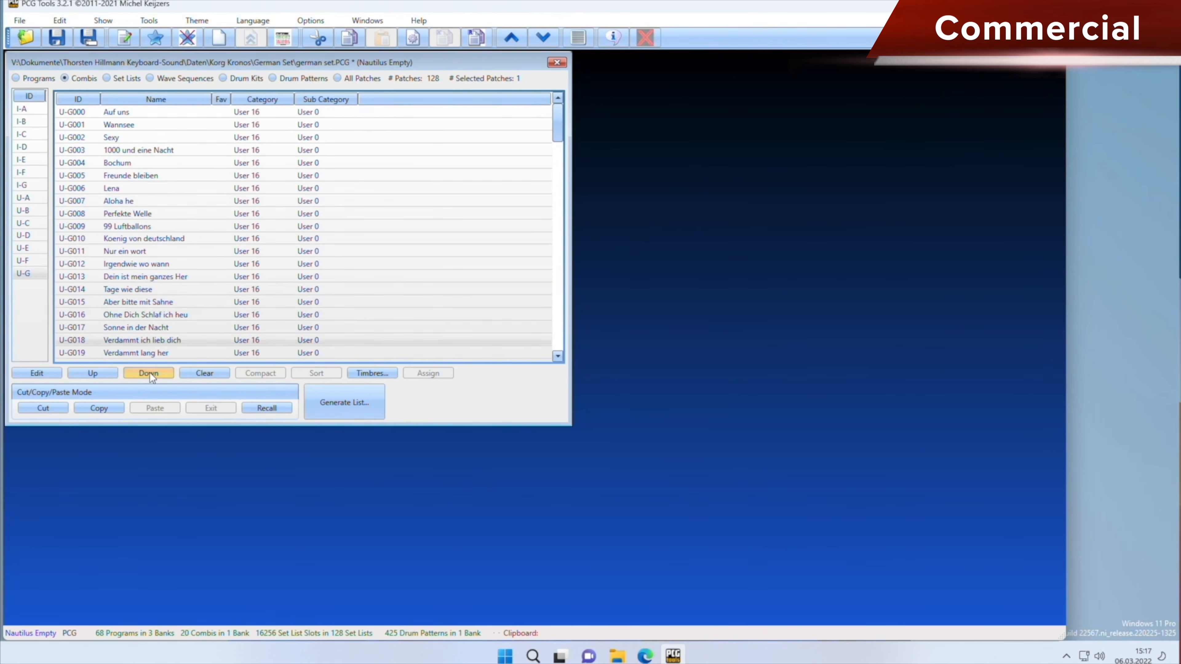
{"action": "left_click", "coordinate": [206, 374]}
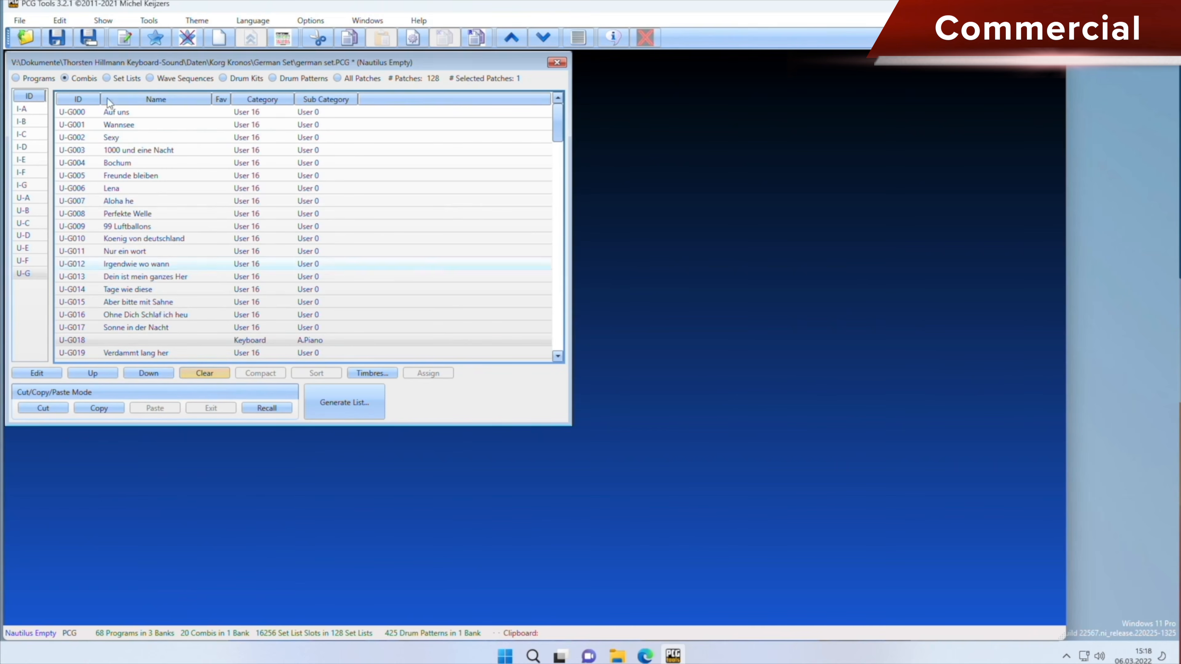
{"action": "left_click", "coordinate": [64, 21]}
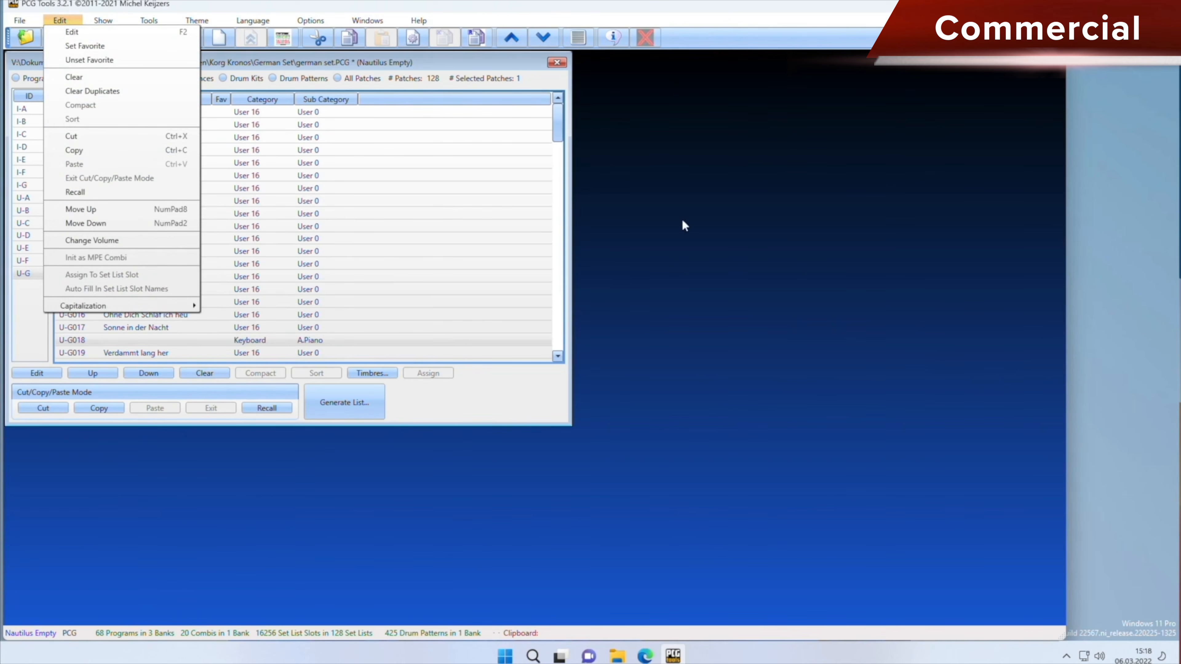
{"action": "left_click", "coordinate": [436, 64]}
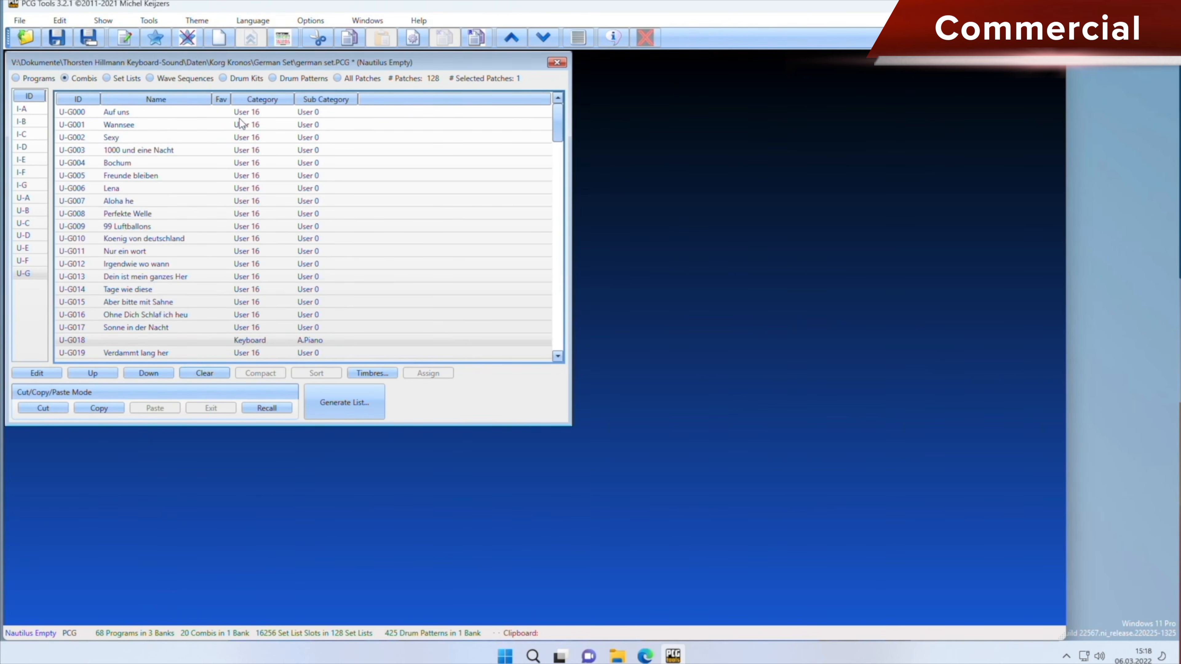
{"action": "key", "text": "super+z"}
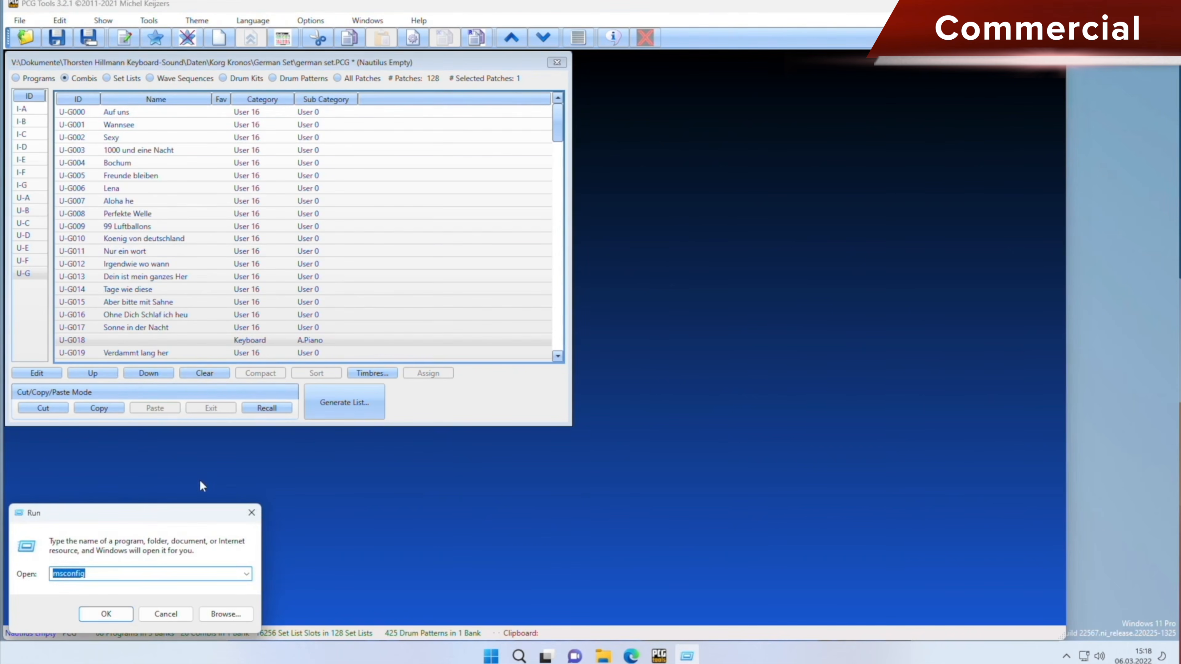
{"action": "left_click", "coordinate": [244, 515]}
Examine the timbre settings of the combi "Sonne in der Nacht" in a widened timbres window, closing it when done
{"action": "left_click", "coordinate": [113, 325]}
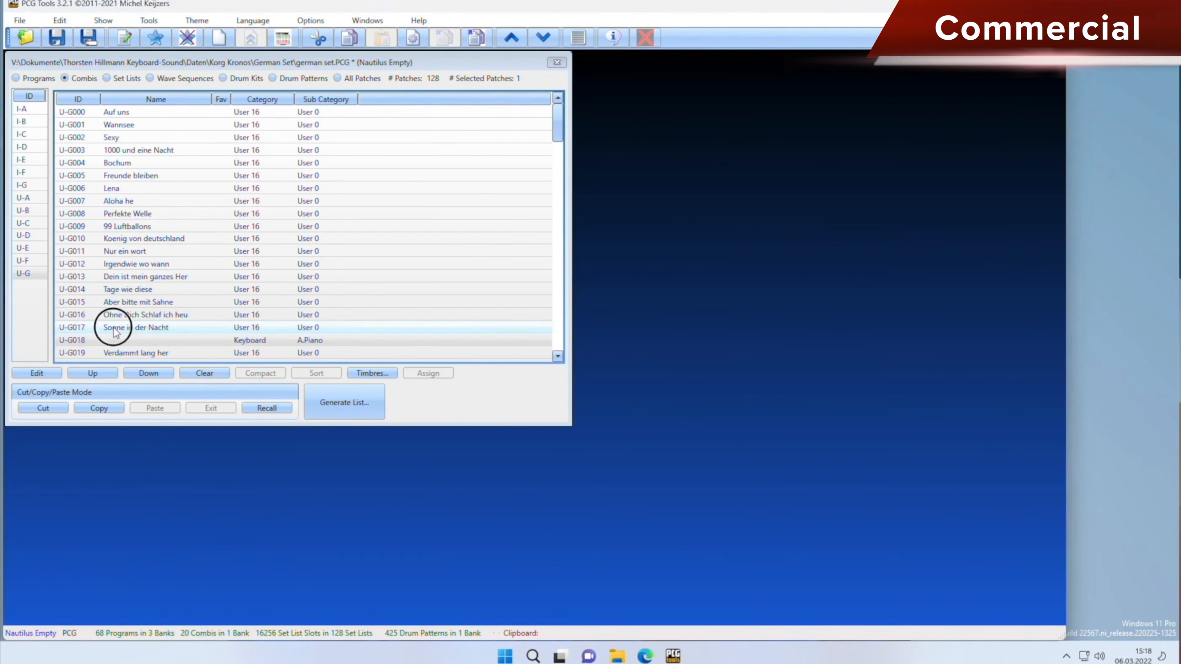
{"action": "left_click", "coordinate": [369, 375]}
{"action": "left_click_drag", "start_coordinate": [170, 83], "coordinate": [248, 174]}
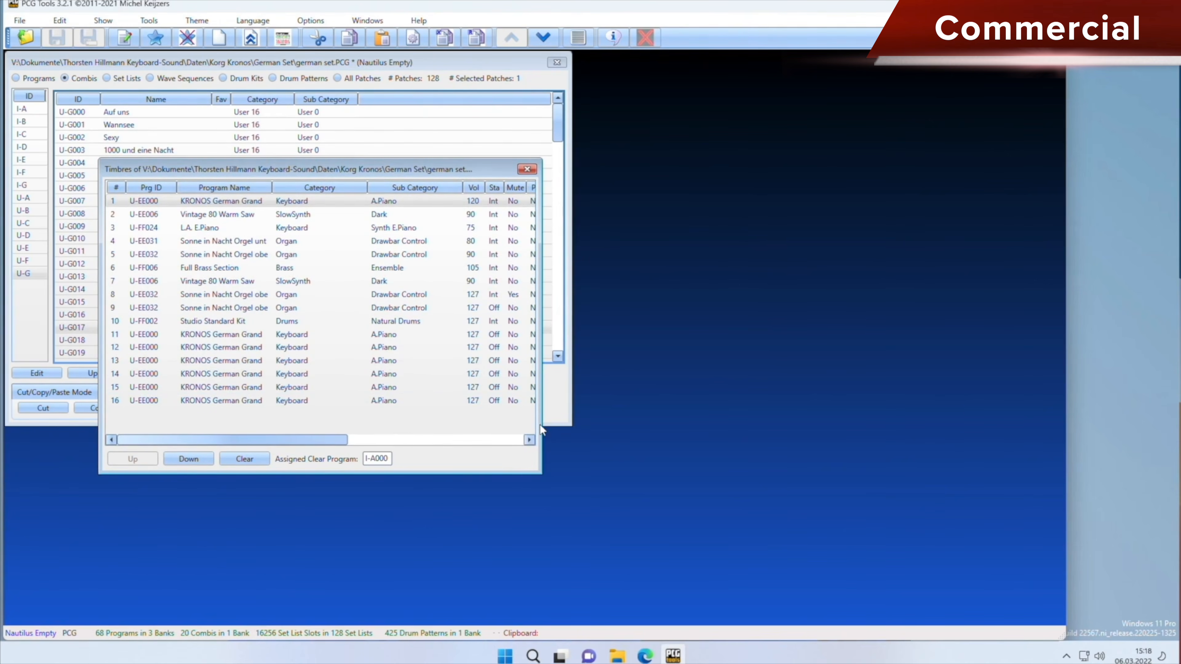
{"action": "left_click_drag", "start_coordinate": [539, 430], "coordinate": [972, 404]}
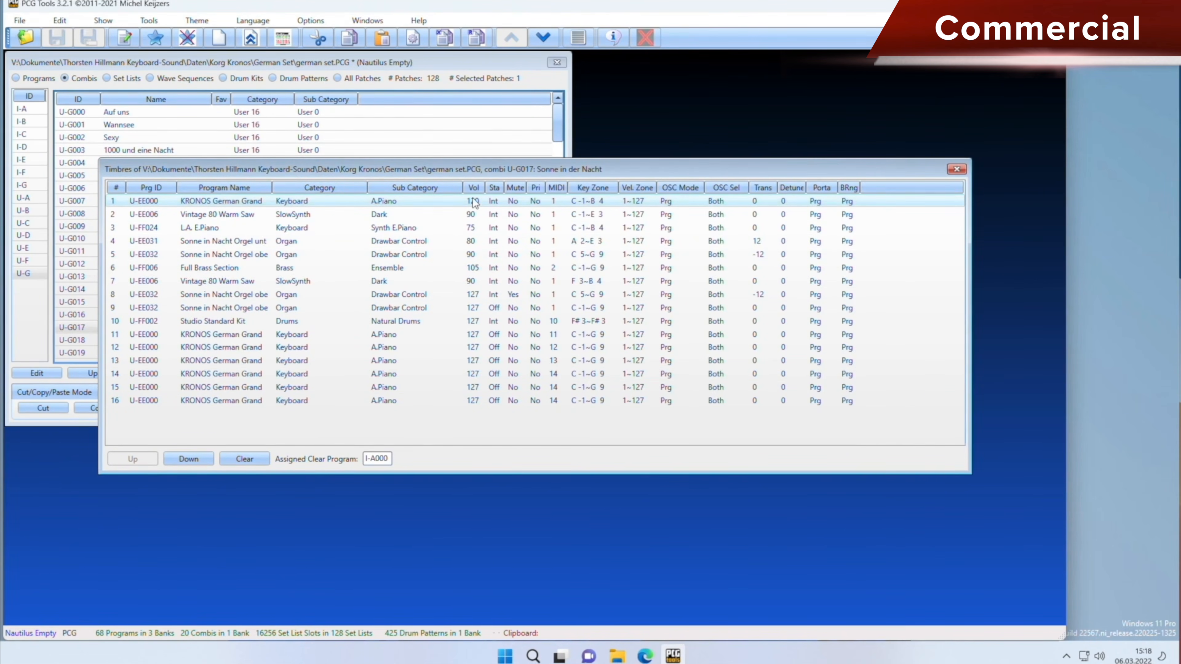
{"action": "left_click", "coordinate": [502, 189]}
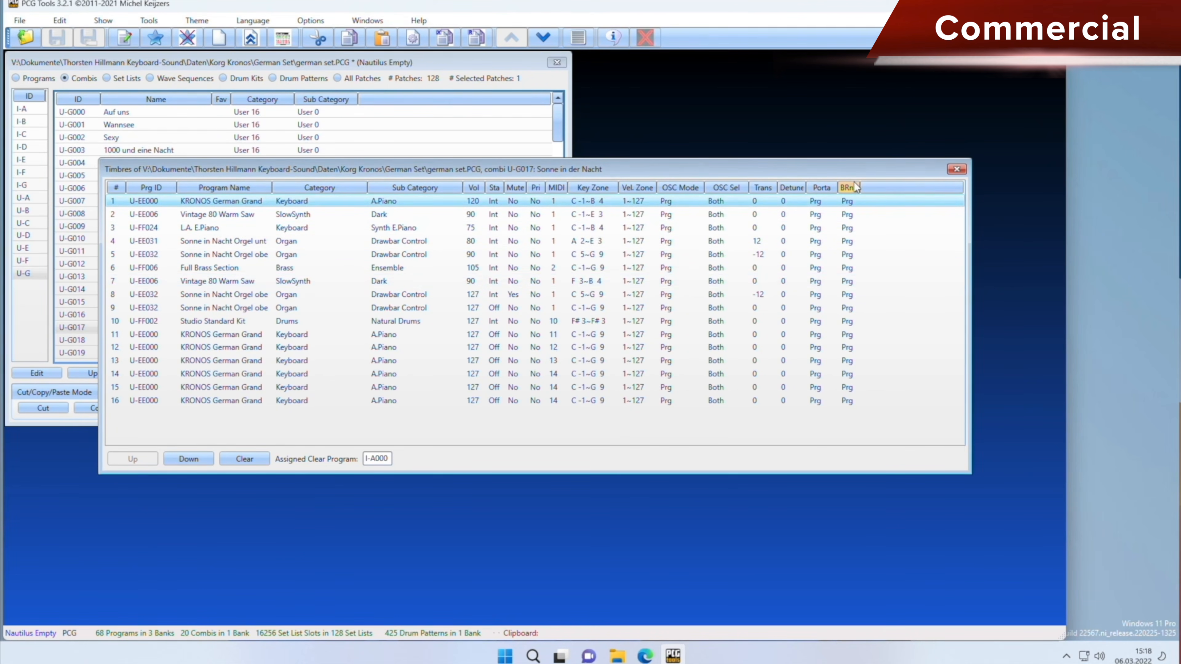
{"action": "left_click", "coordinate": [957, 168]}
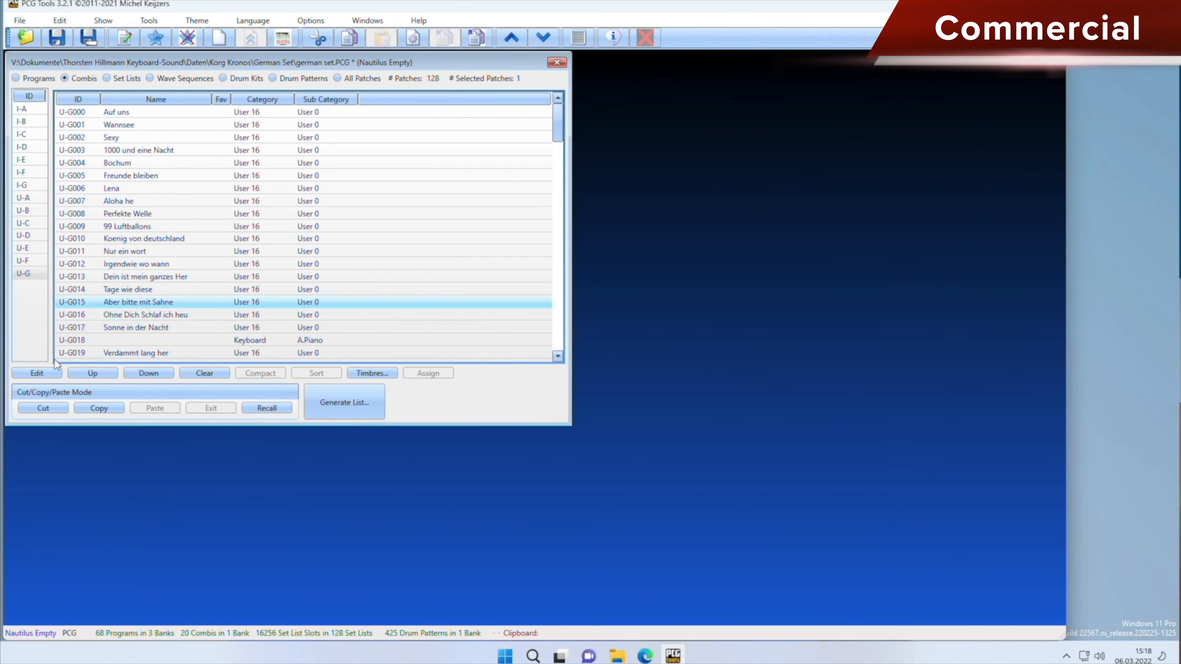
Inspect the name, category and sub category options for editing the combi "Aber bitte mit Sahne", leaving them as they are
{"action": "left_click", "coordinate": [46, 371]}
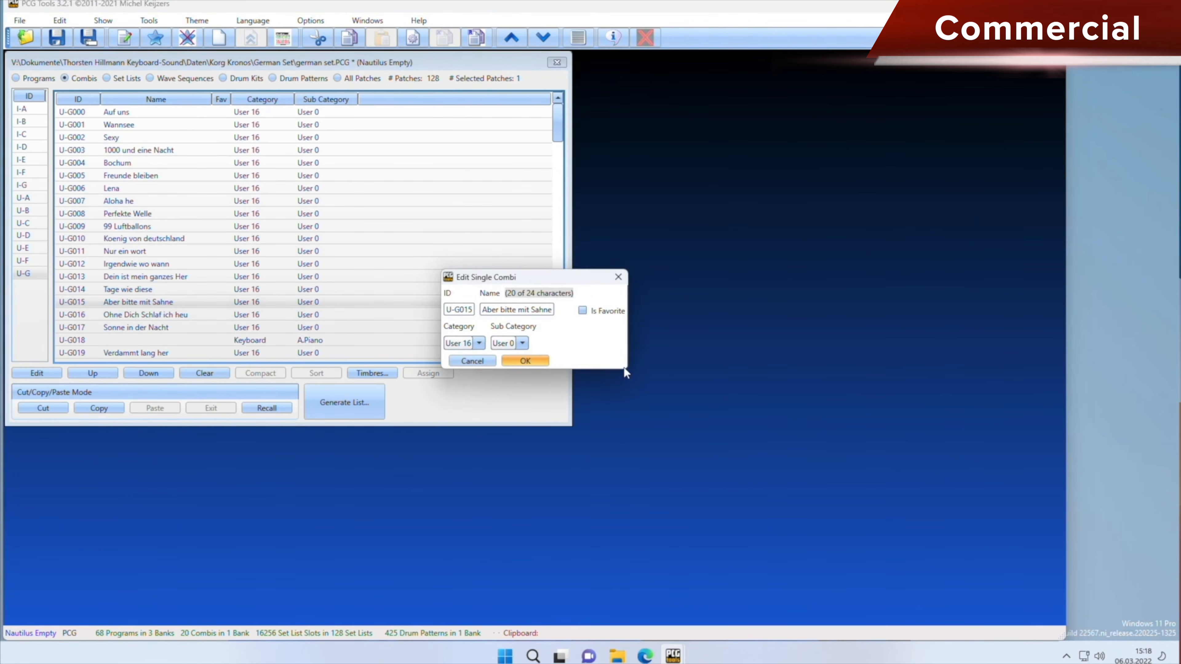
{"action": "left_click", "coordinate": [509, 311]}
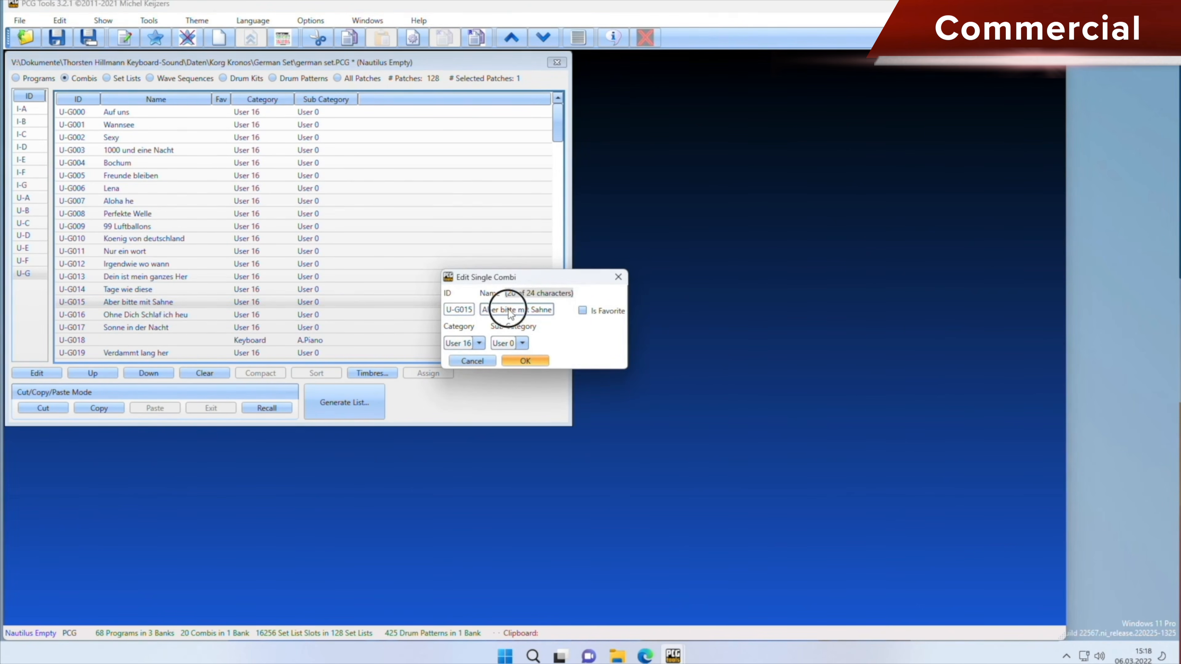
{"action": "left_click", "coordinate": [479, 344]}
{"action": "left_click", "coordinate": [480, 345]}
{"action": "left_click", "coordinate": [521, 344]}
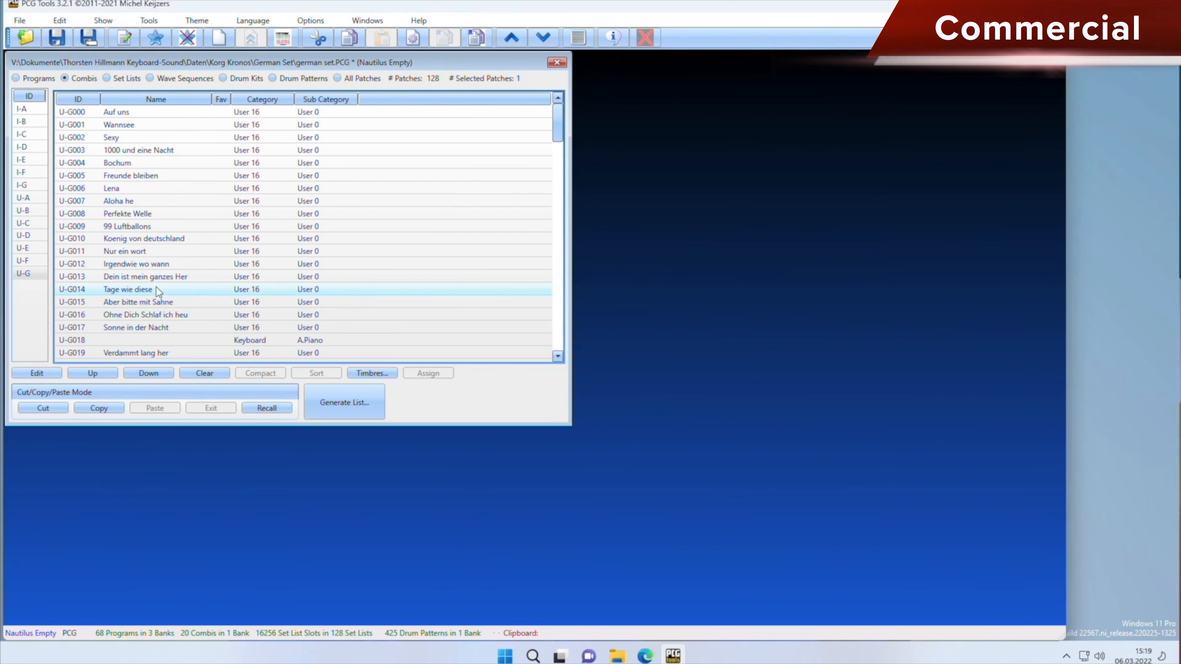
Cut the combi "Tage wie diese" from slot U-G014 and paste it into the empty slot U-G018
{"action": "left_click", "coordinate": [158, 290]}
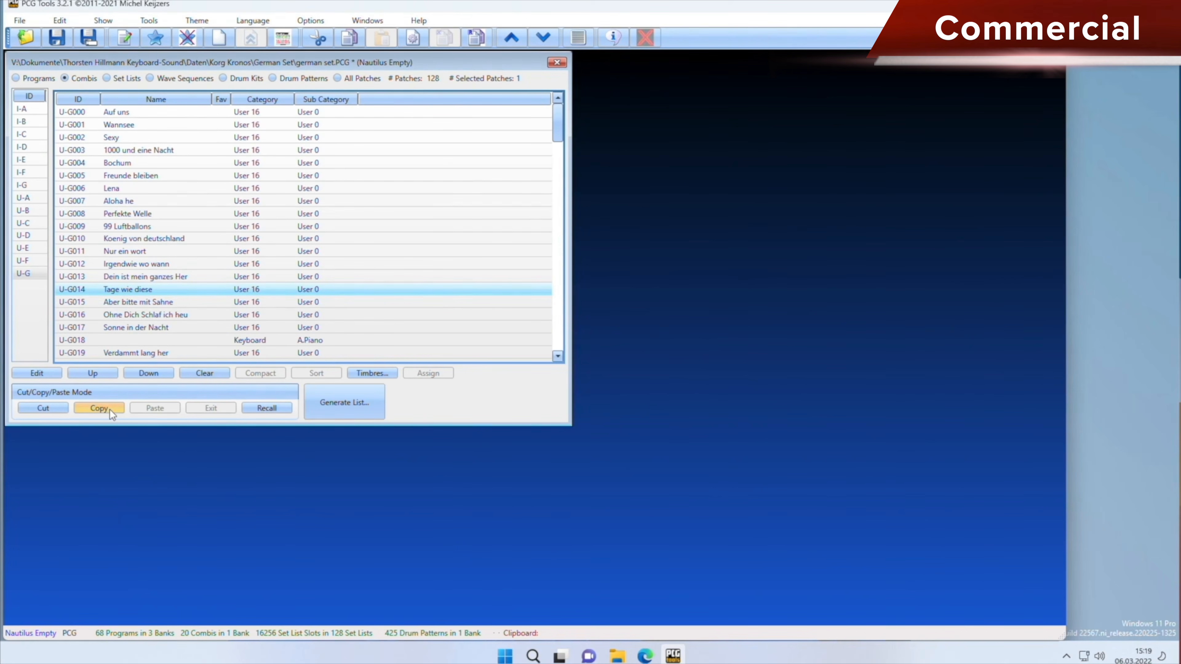
{"action": "left_click", "coordinate": [45, 409]}
{"action": "left_click", "coordinate": [82, 340]}
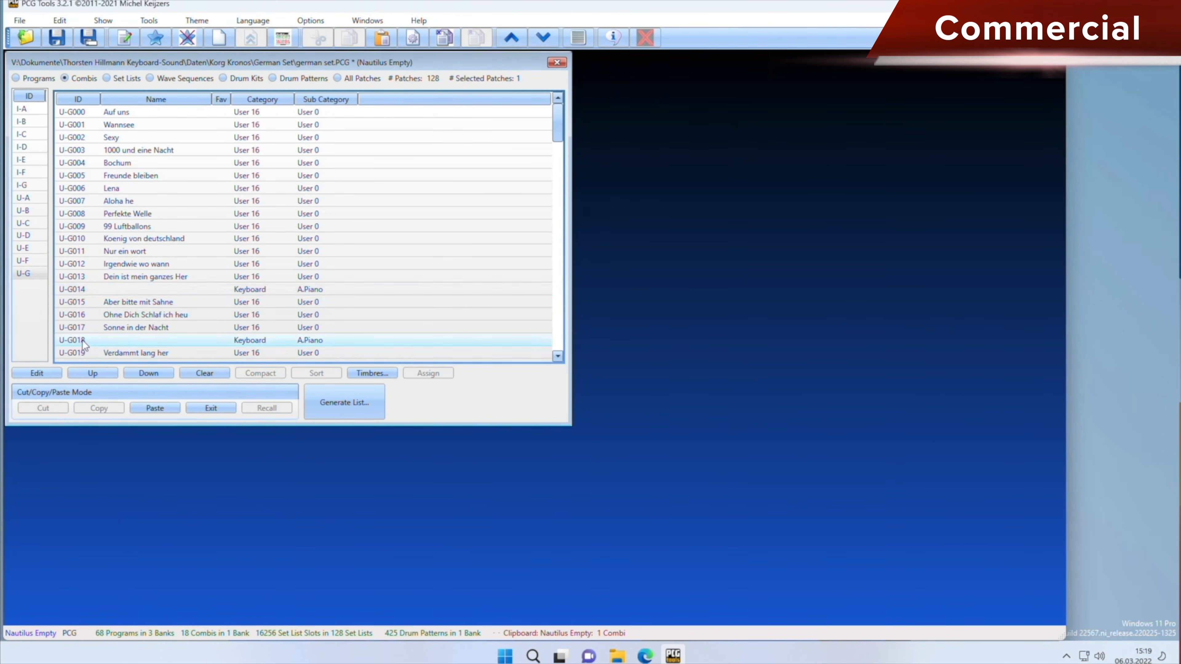
{"action": "left_click", "coordinate": [155, 408]}
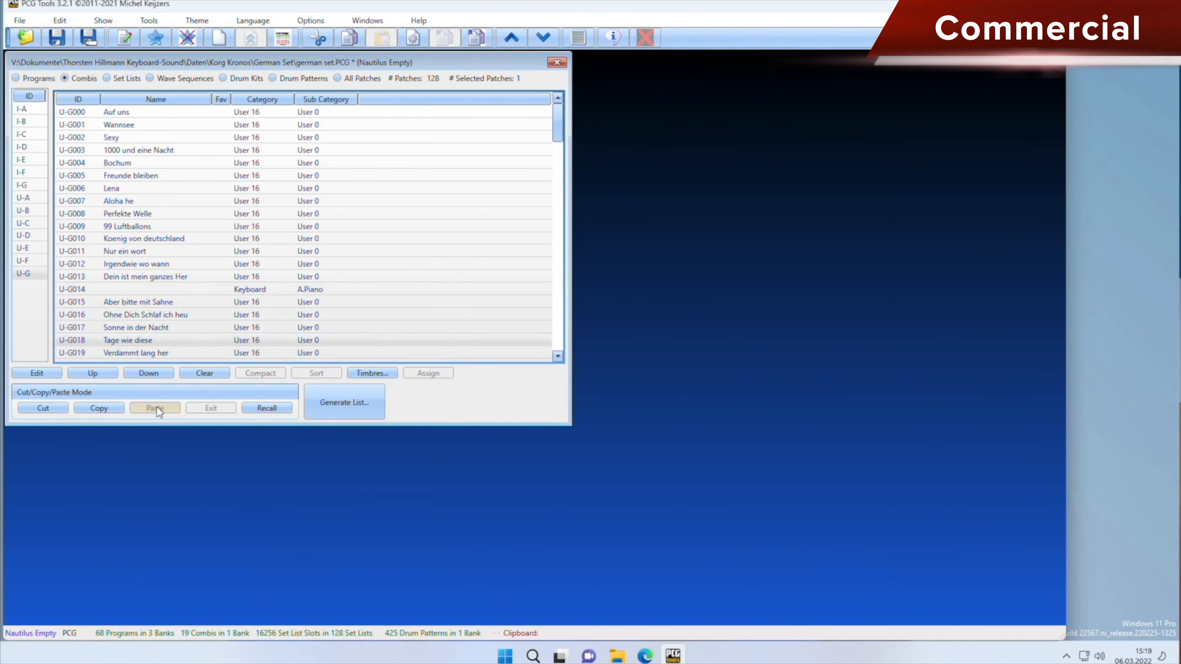
Review the list type, filter, sorting and output options of the List Generator and close it without generating a list
{"action": "left_click", "coordinate": [353, 397]}
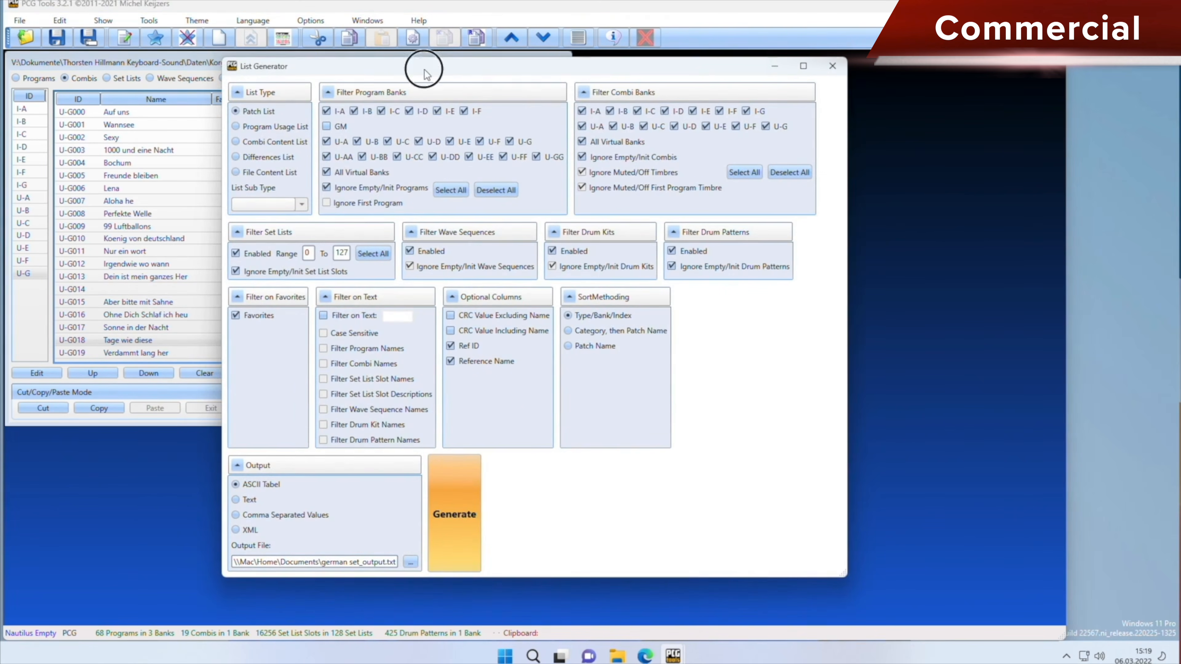
{"action": "left_click_drag", "start_coordinate": [424, 71], "coordinate": [367, 77]}
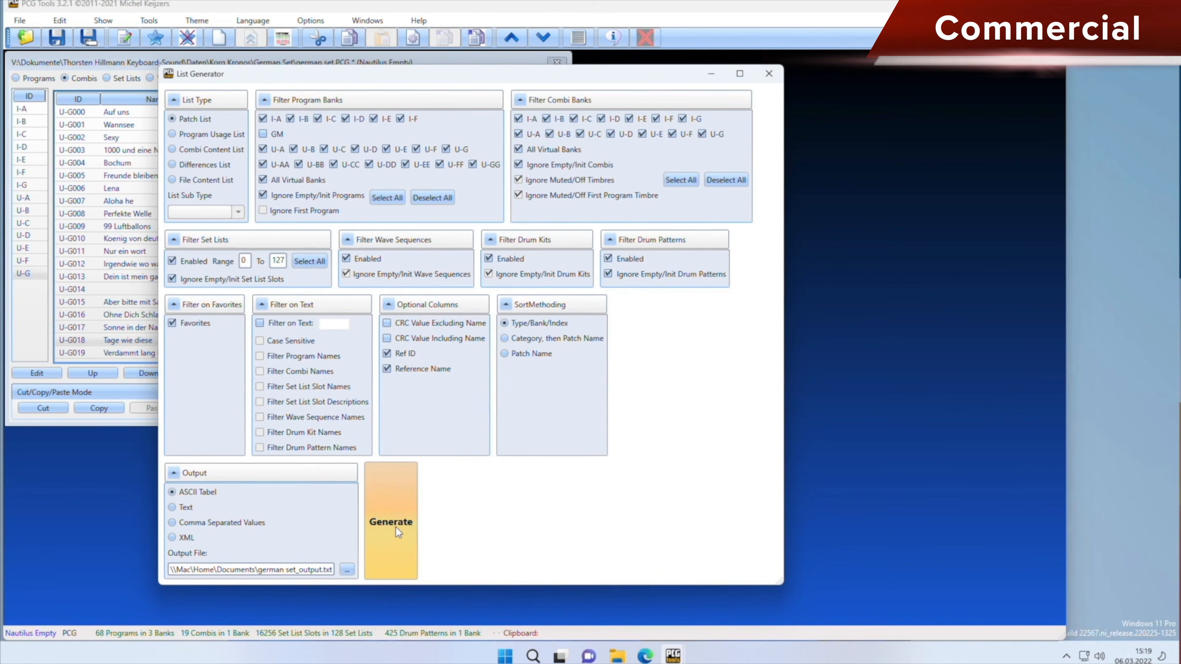
{"action": "left_click", "coordinate": [771, 79]}
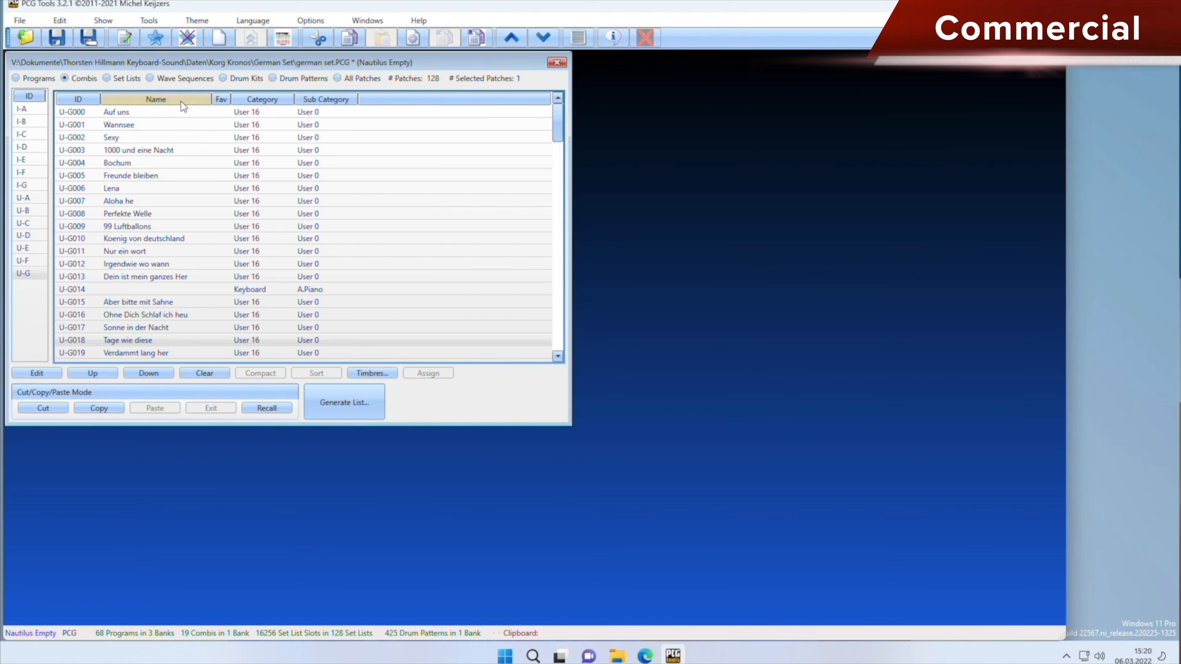
Select German as the program language and acknowledge the restart notice
{"action": "left_click", "coordinate": [253, 21]}
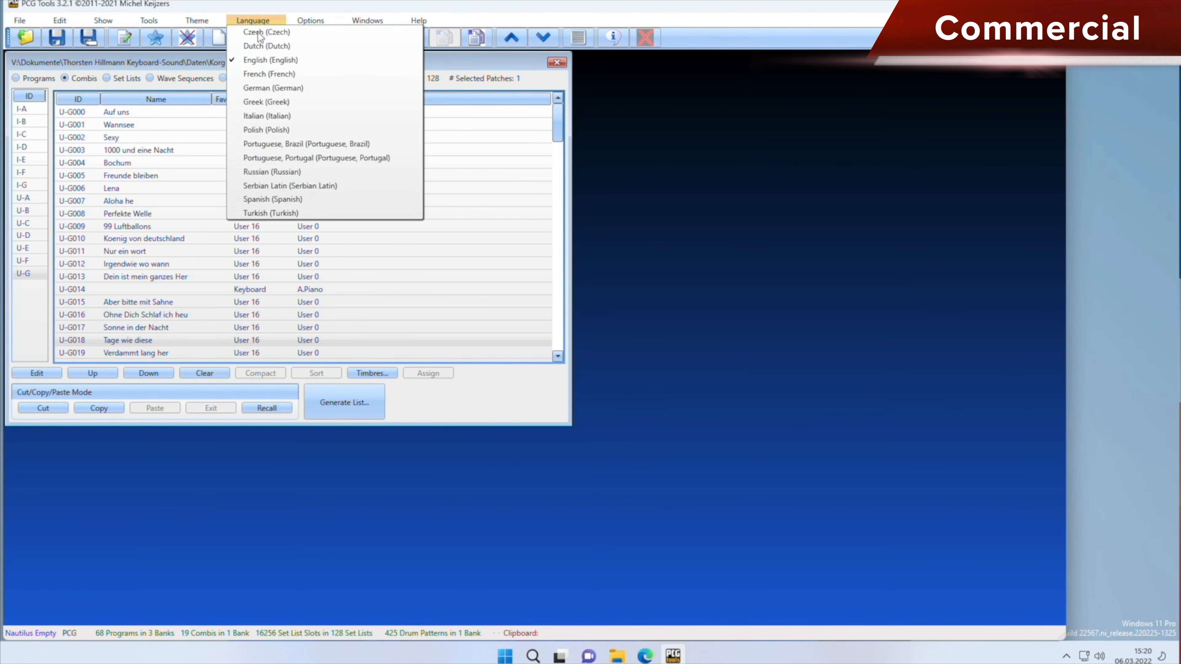
{"action": "left_click", "coordinate": [272, 87]}
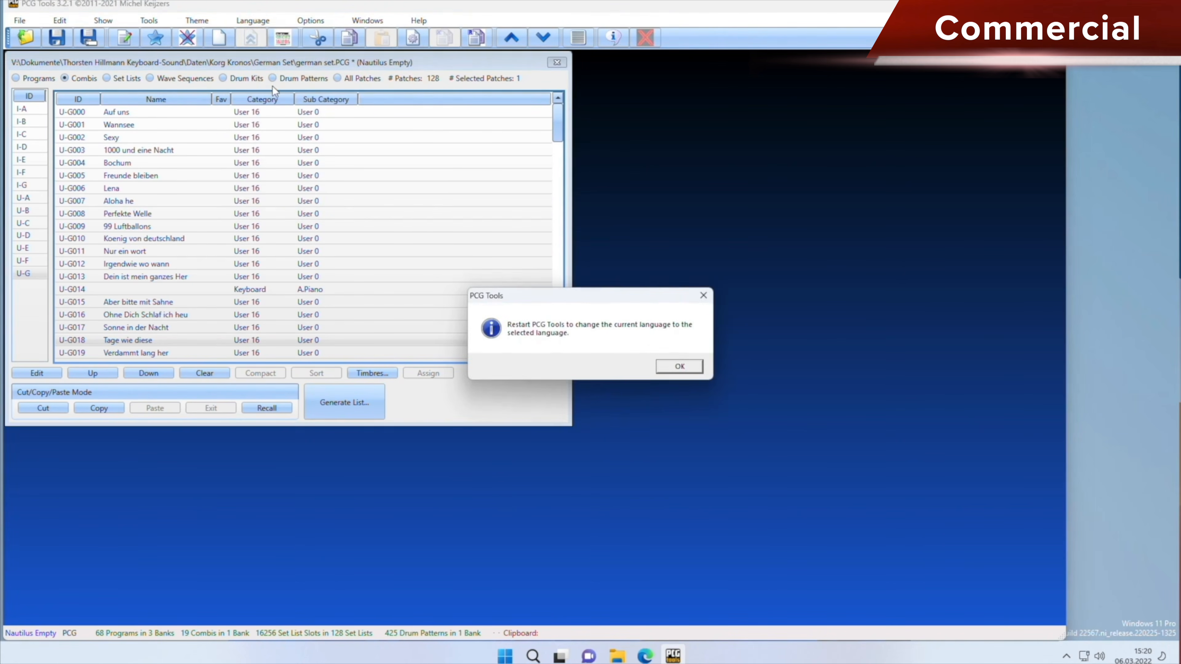
{"action": "left_click", "coordinate": [681, 362]}
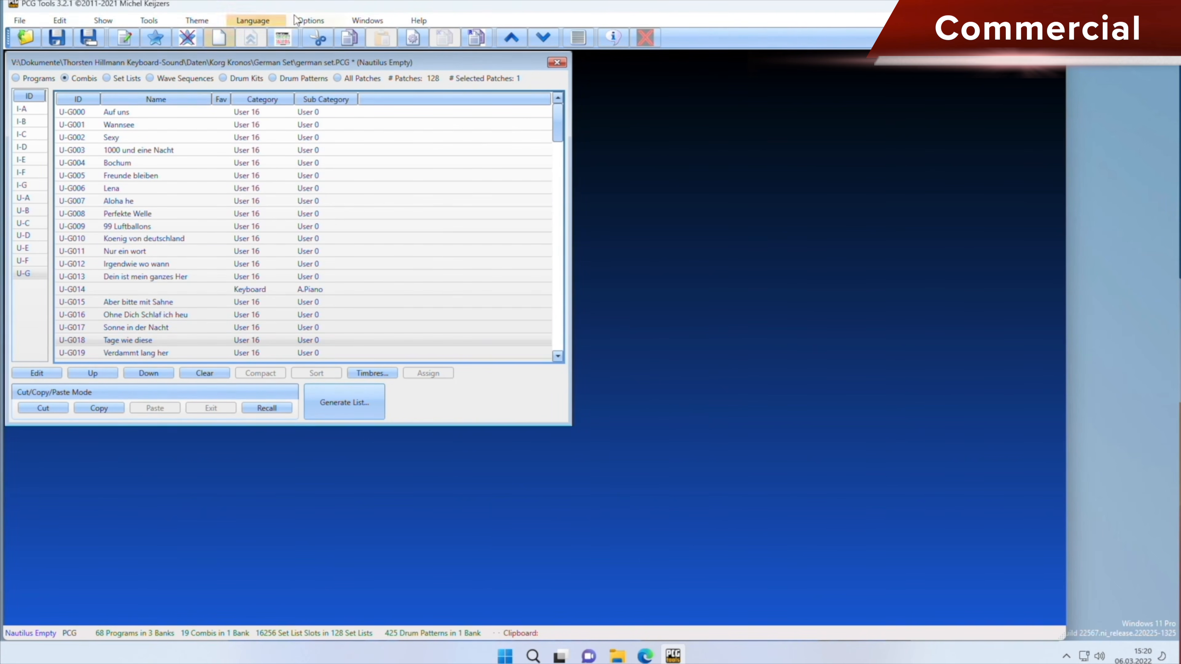
Review the settings for the PCG window, files, edit, cut/copy/paste, sort method and categories, keeping the existing options
{"action": "left_click", "coordinate": [309, 21]}
{"action": "left_click", "coordinate": [316, 30]}
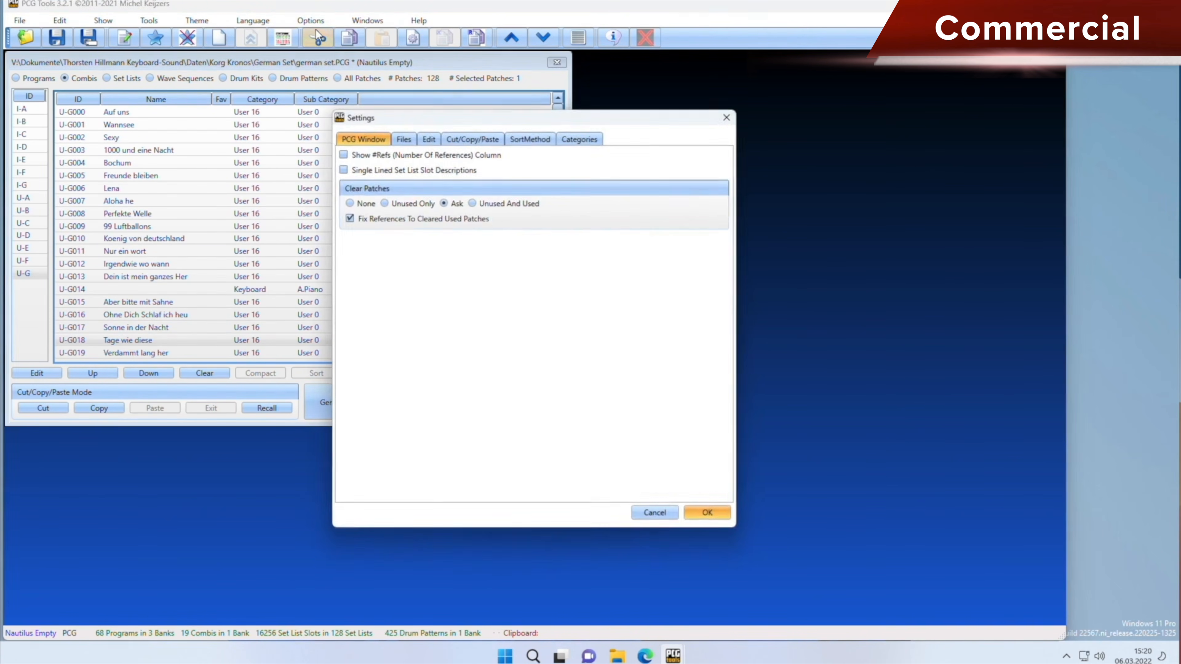
{"action": "left_click_drag", "start_coordinate": [413, 124], "coordinate": [230, 154]}
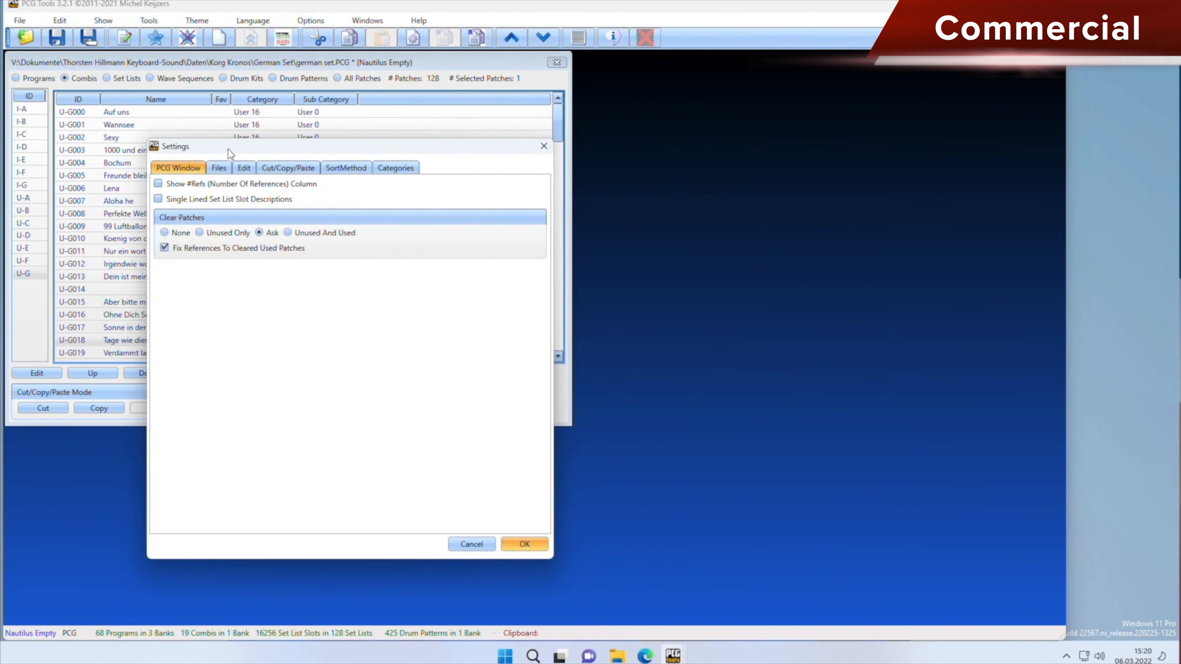
{"action": "left_click", "coordinate": [226, 169]}
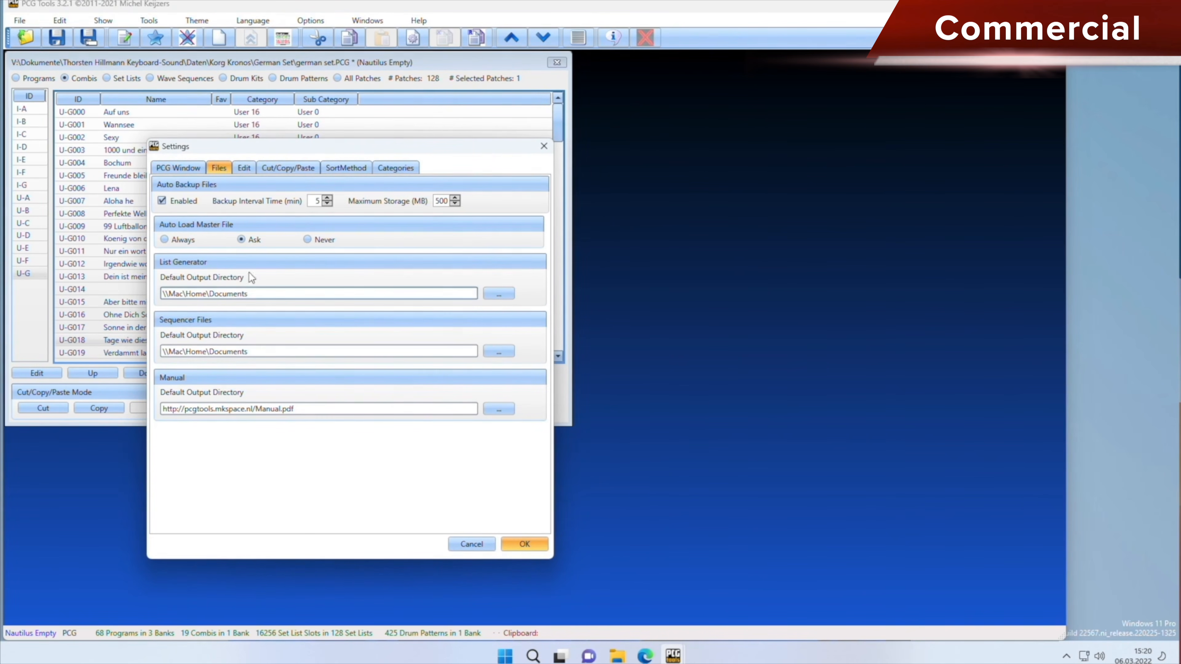
{"action": "left_click", "coordinate": [245, 169]}
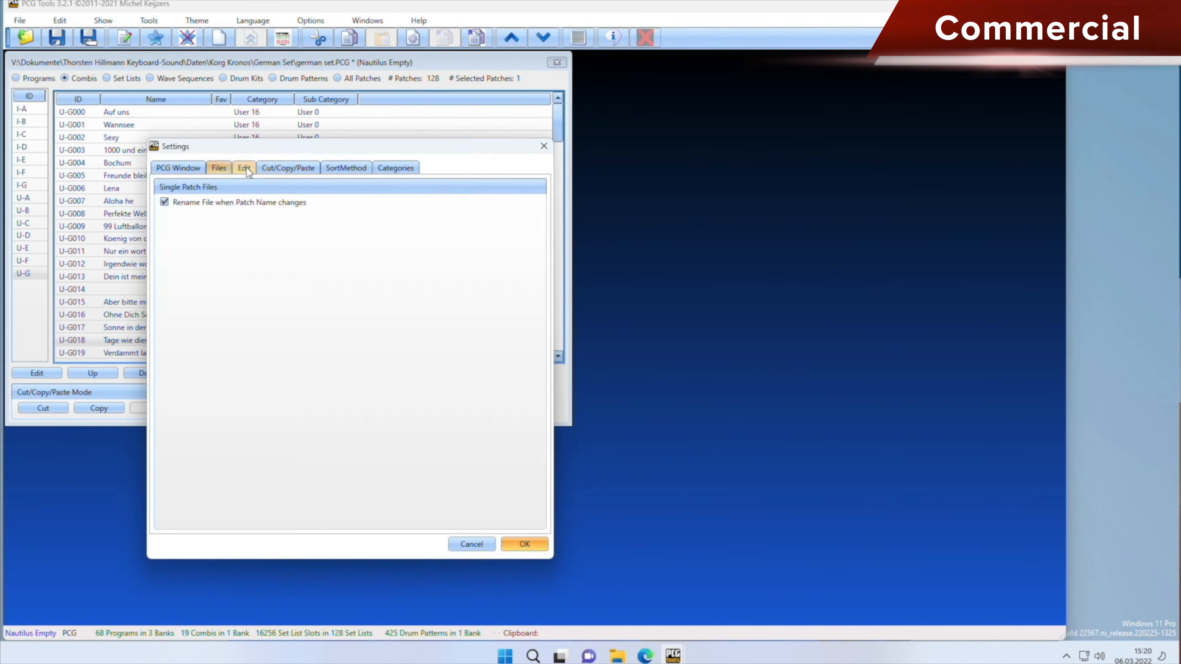
{"action": "left_click", "coordinate": [286, 170]}
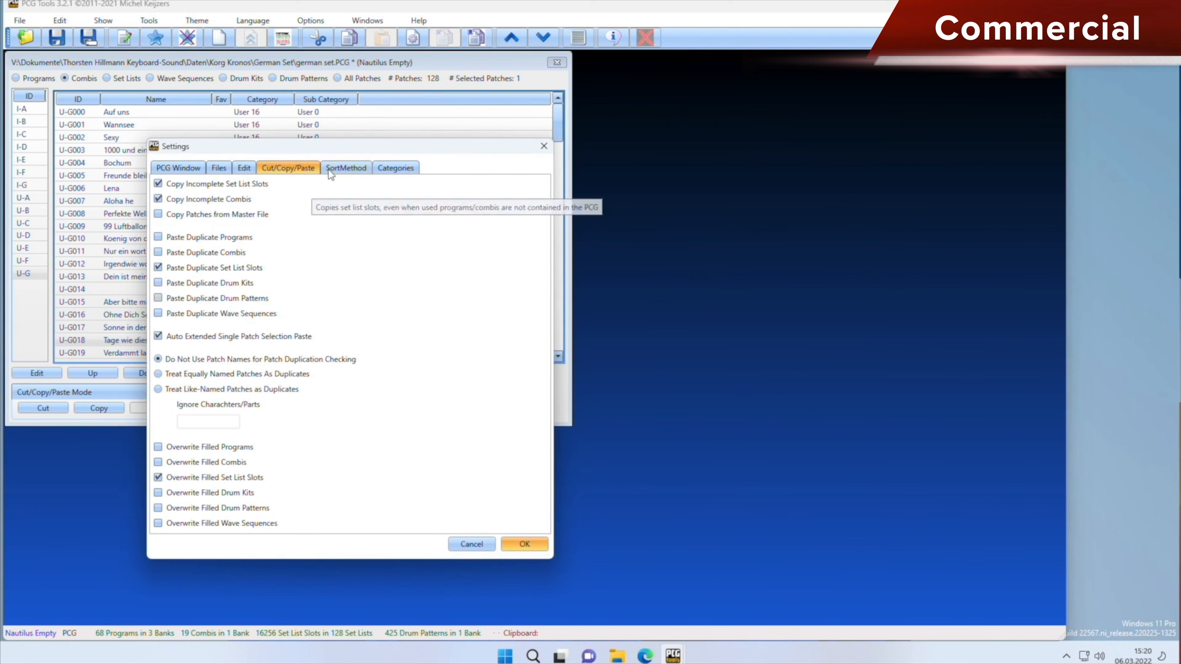
{"action": "left_click", "coordinate": [346, 169]}
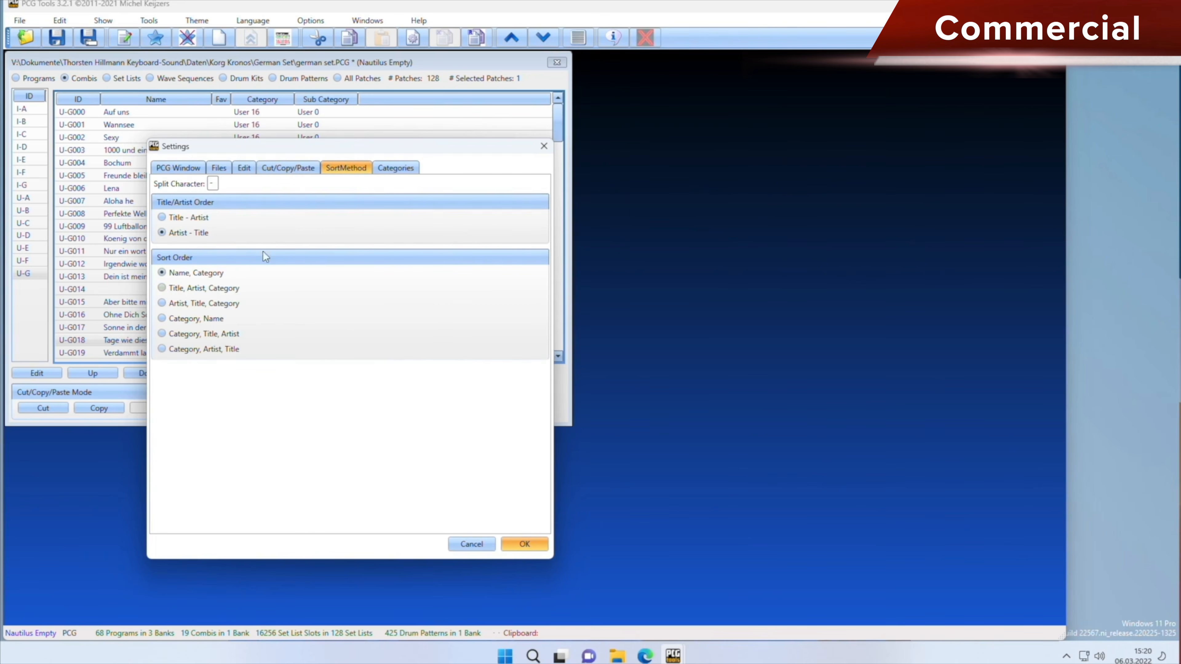
{"action": "left_click", "coordinate": [392, 171]}
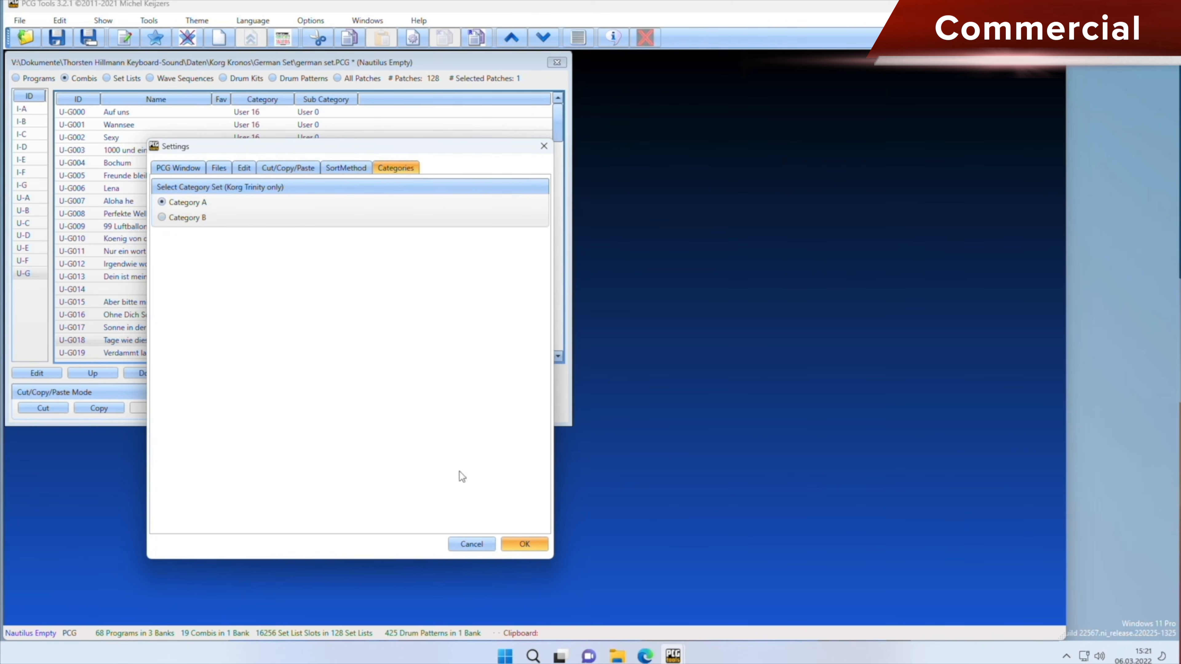
{"action": "left_click", "coordinate": [505, 542]}
Try out three of the available interface themes in turn, ending on the third one
{"action": "left_click", "coordinate": [208, 20]}
{"action": "left_click", "coordinate": [202, 28]}
{"action": "left_click", "coordinate": [203, 21]}
{"action": "left_click", "coordinate": [207, 44]}
{"action": "left_click", "coordinate": [198, 20]}
{"action": "left_click", "coordinate": [200, 60]}
Look through the master file and list tools and inspect the Program Reference Changer, cancelling it without adding any rules
{"action": "left_click", "coordinate": [149, 20]}
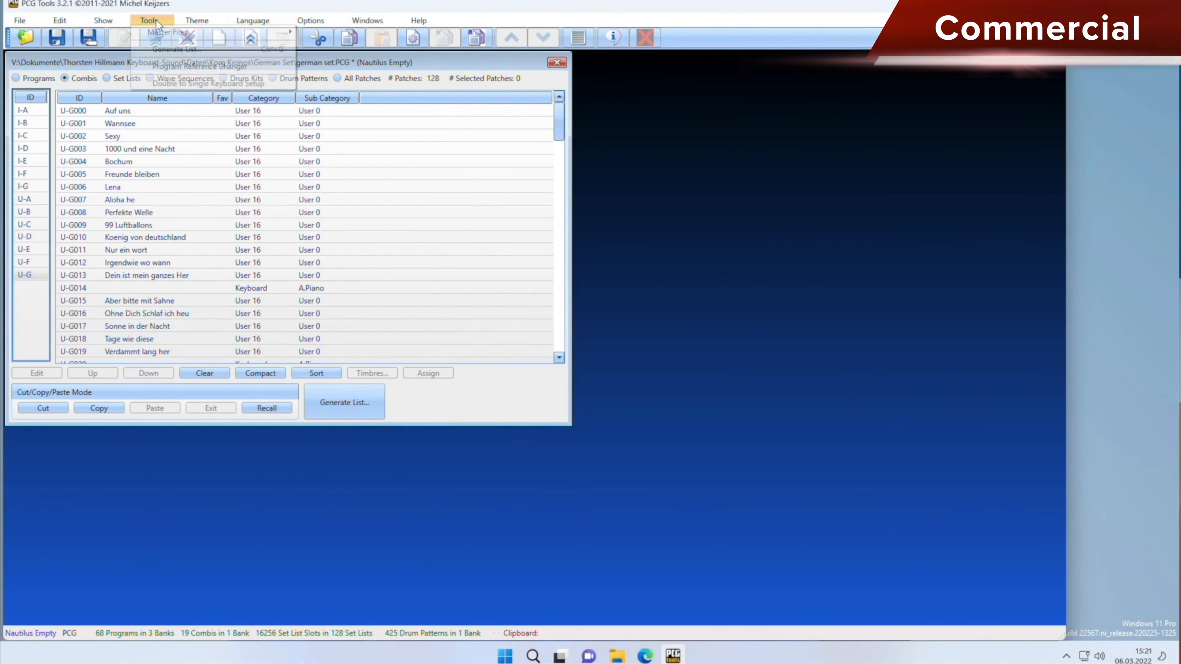
{"action": "mouse_move", "coordinate": [183, 34]}
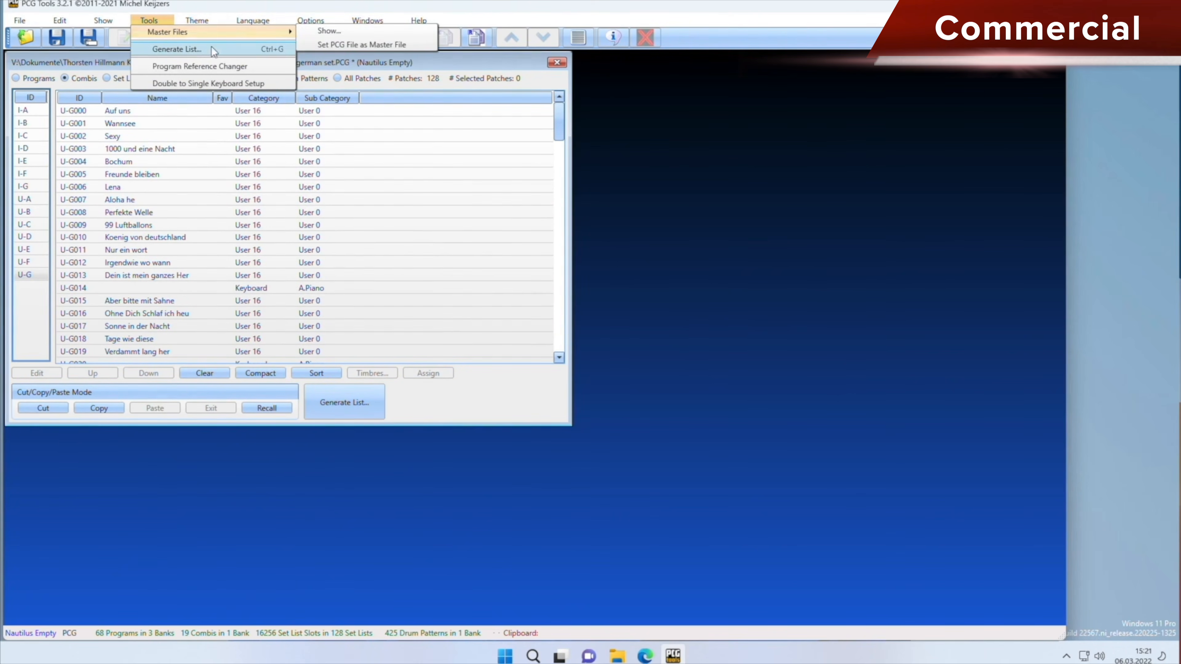
{"action": "left_click", "coordinate": [186, 68]}
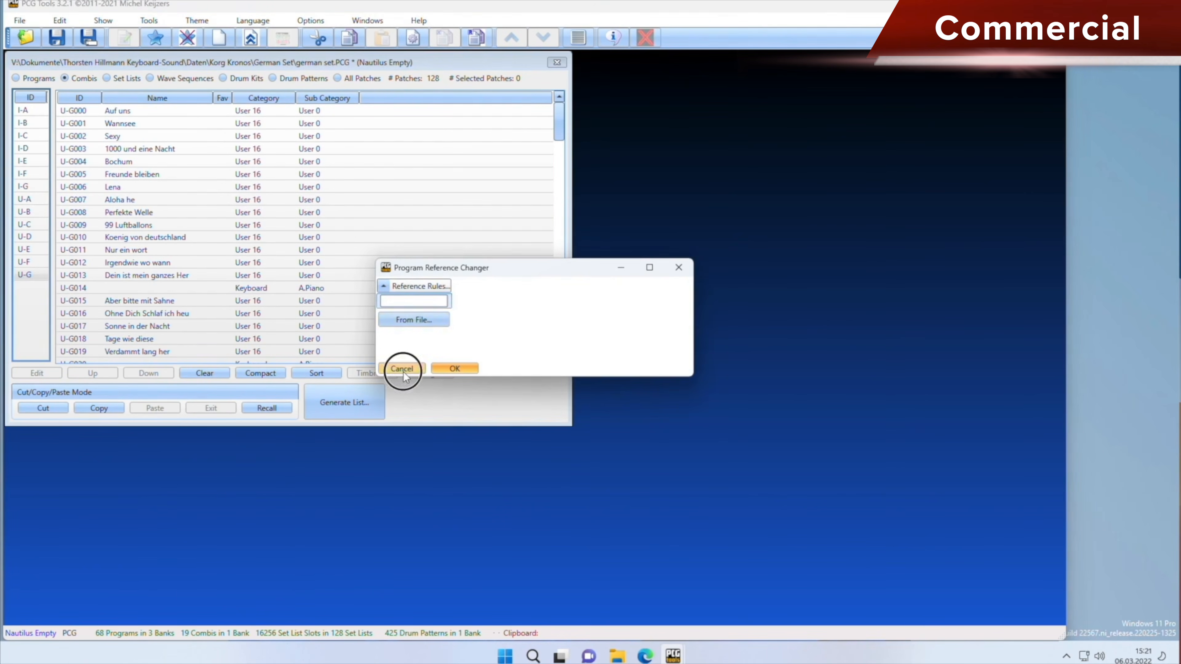
{"action": "left_click", "coordinate": [402, 370]}
{"action": "left_click", "coordinate": [149, 20]}
{"action": "left_click", "coordinate": [142, 25]}
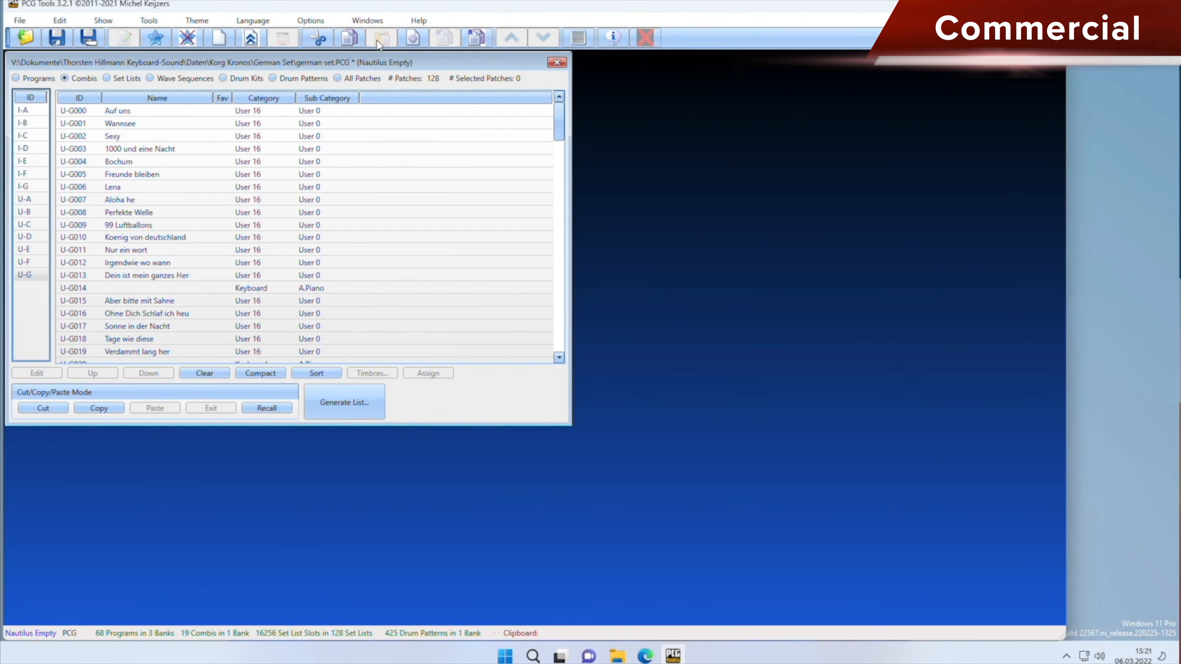
Bring up the program settings once more and close them without changing anything
{"action": "left_click", "coordinate": [418, 41]}
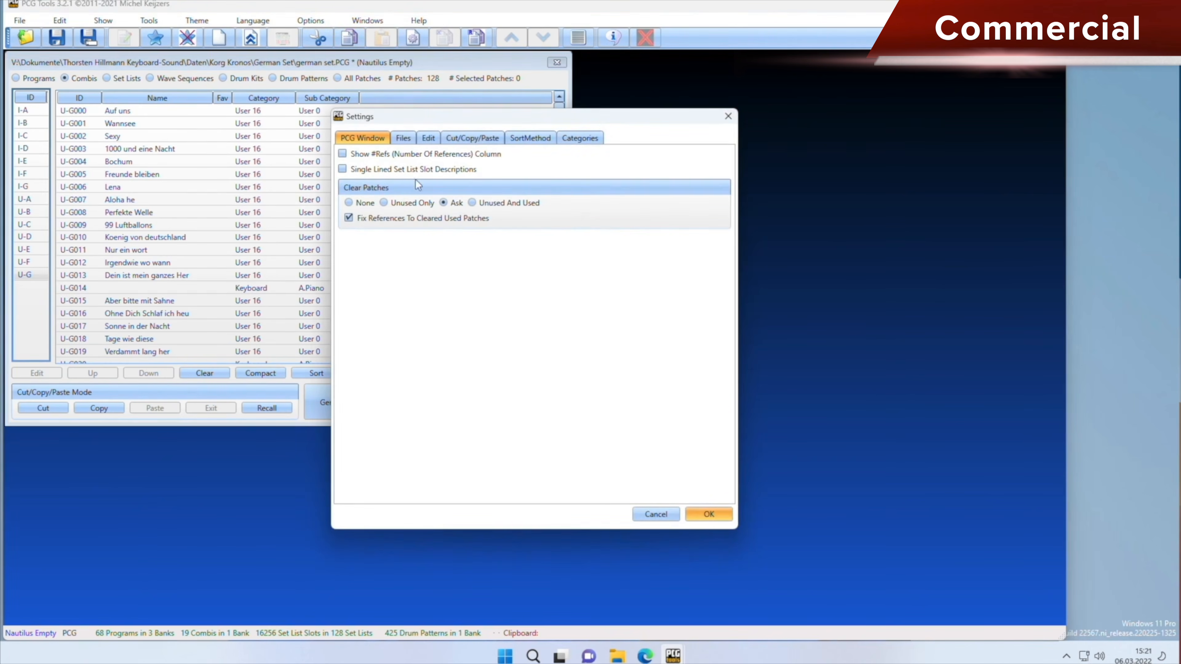
{"action": "left_click", "coordinate": [727, 118]}
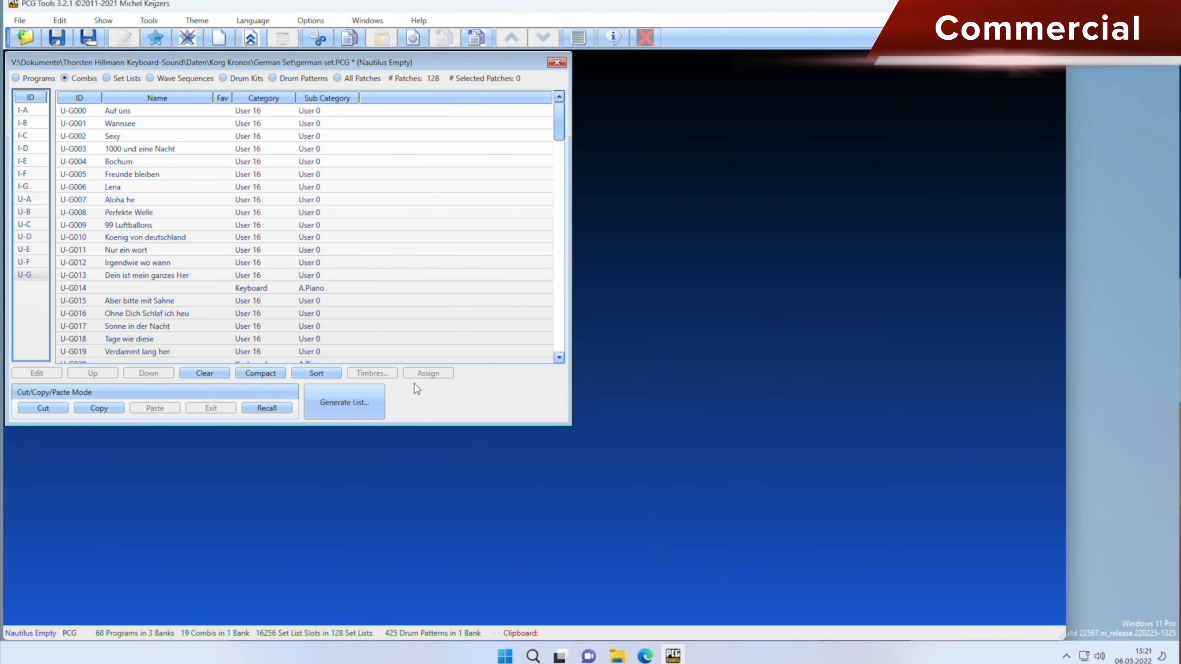